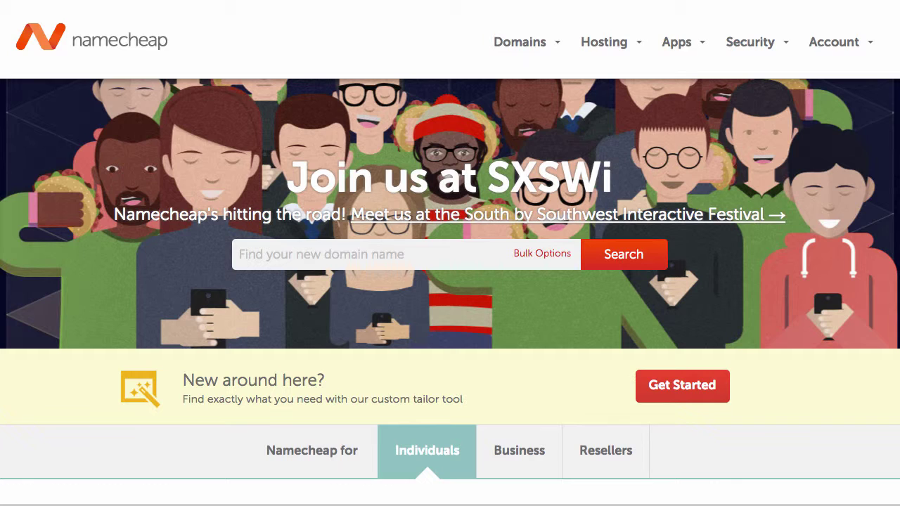
click(273, 250)
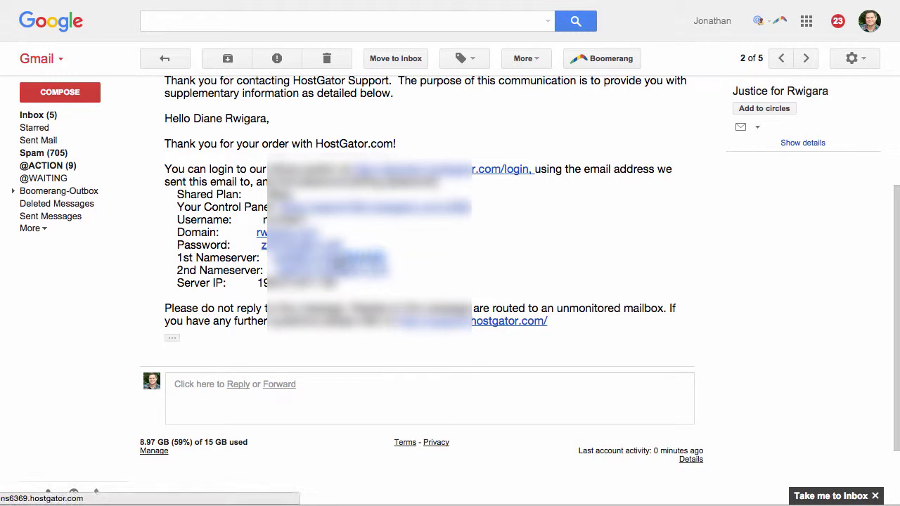
Highlight the second nameserver entry in the HostGator account email in Gmail
triple_click(271, 270)
click(274, 271)
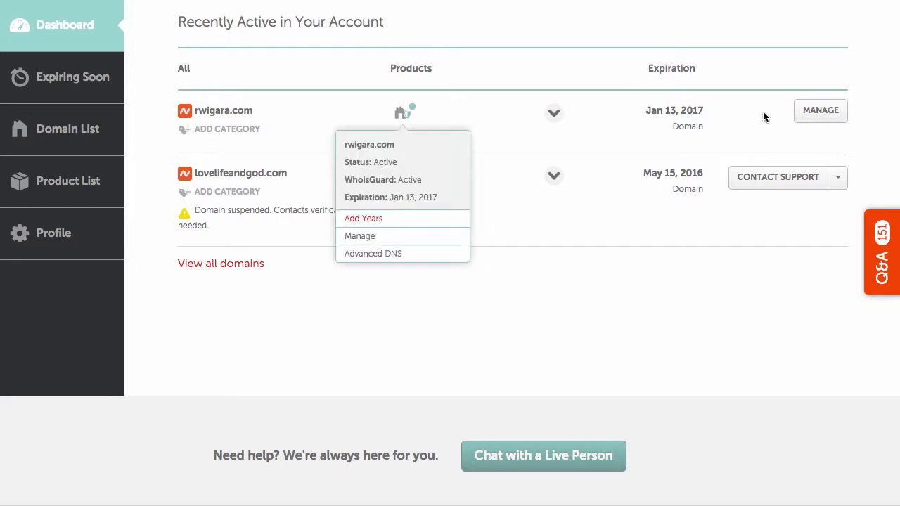
In Namecheap, open the management page for rwigara.com and switch its nameservers to Custom DNS
click(819, 116)
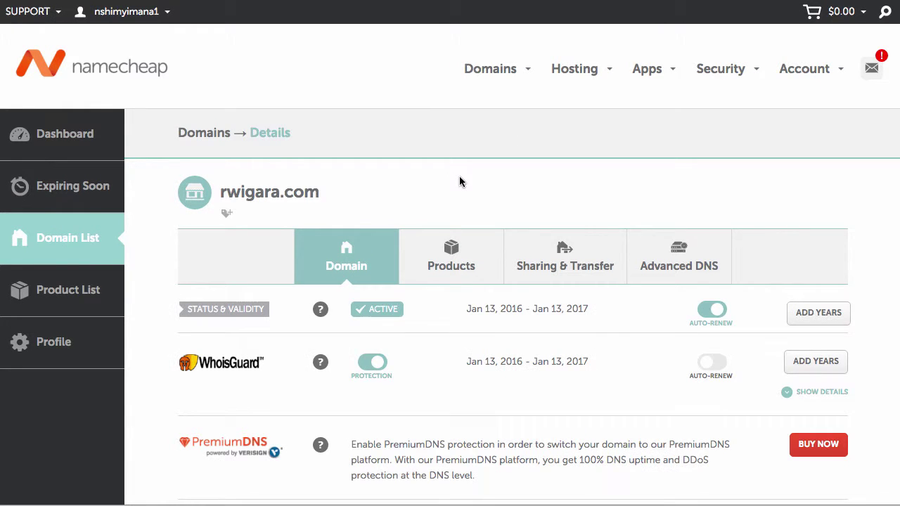
scroll(460, 181, down, 1)
scroll(459, 181, down, 5)
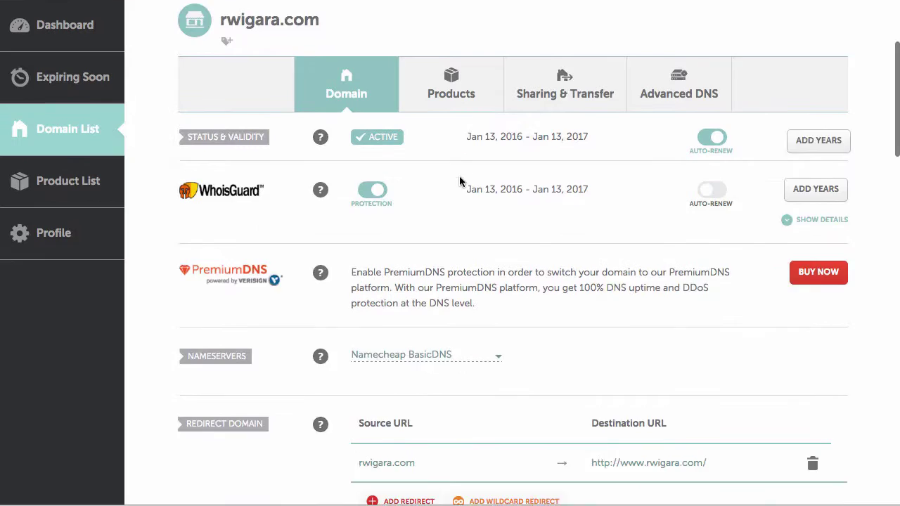
scroll(459, 176, down, 1)
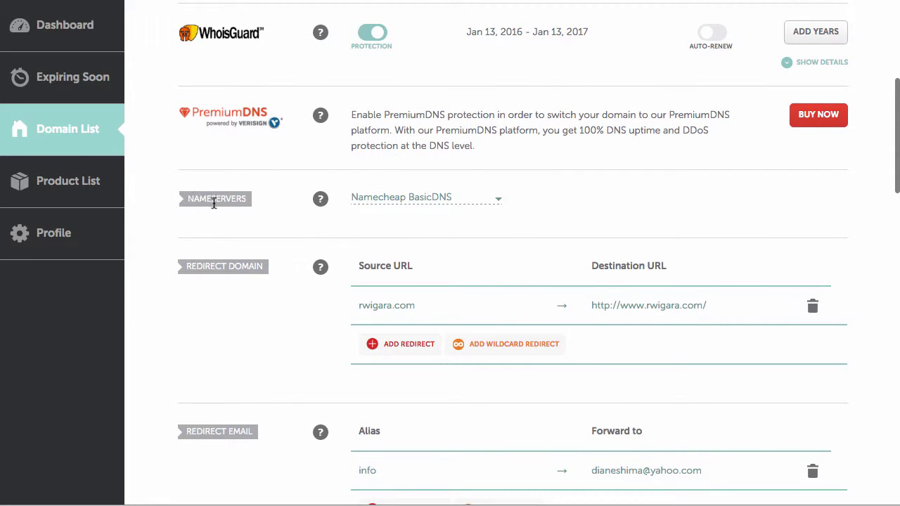
click(439, 203)
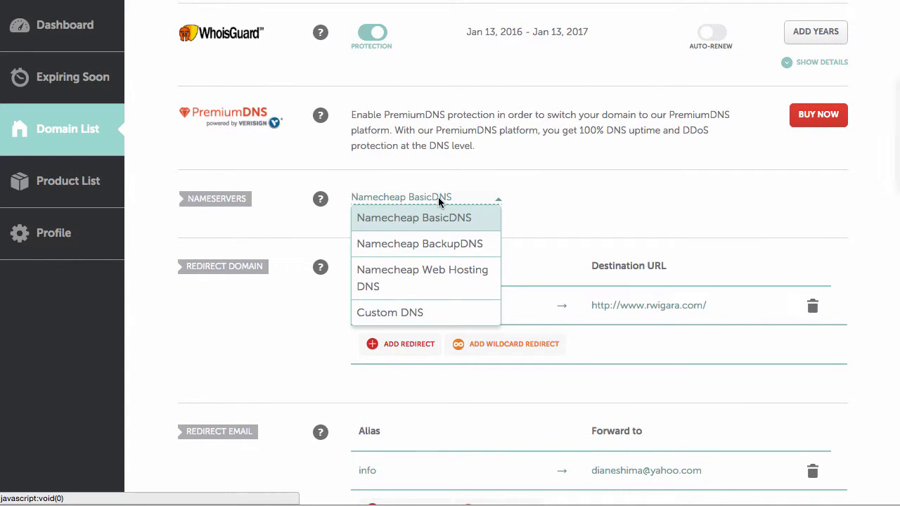
click(411, 314)
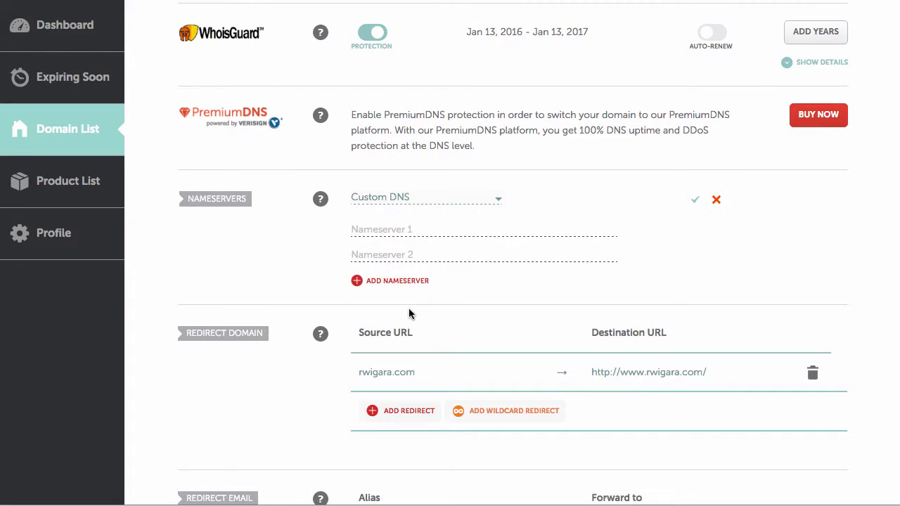
Enter ns6369.hostgator.com as the first custom nameserver and ns6370.hostgator.com as the second
click(373, 232)
text(ns6369.hostgator.com)
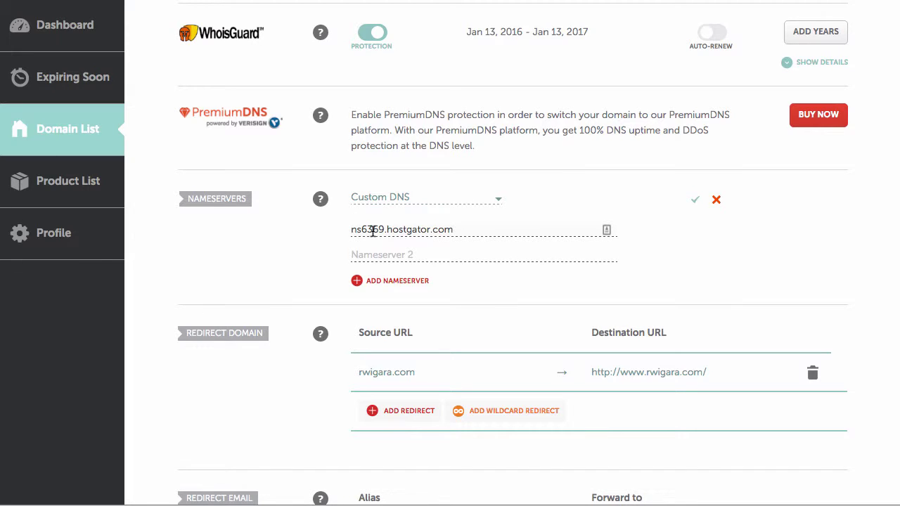
click(370, 249)
text(ns6369.hostgator.com)
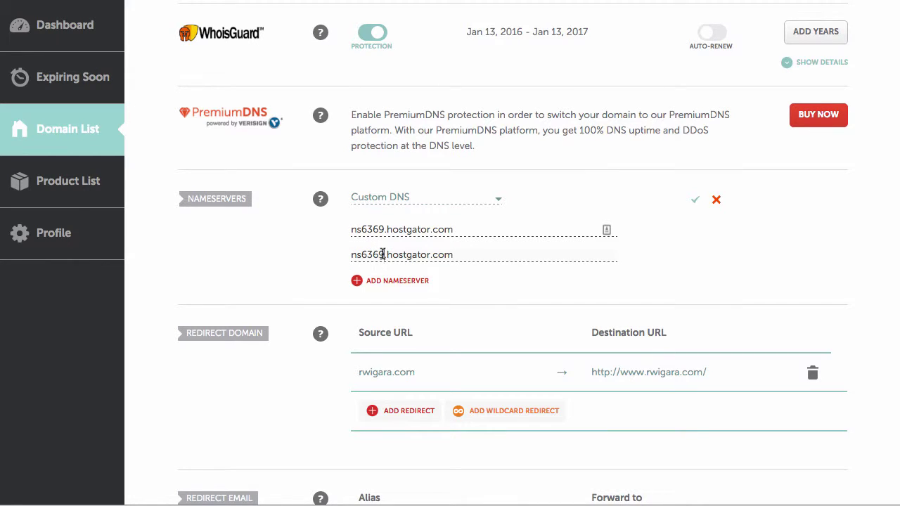
click(383, 254)
key(BackSpace)
key(BackSpace)
text(70)
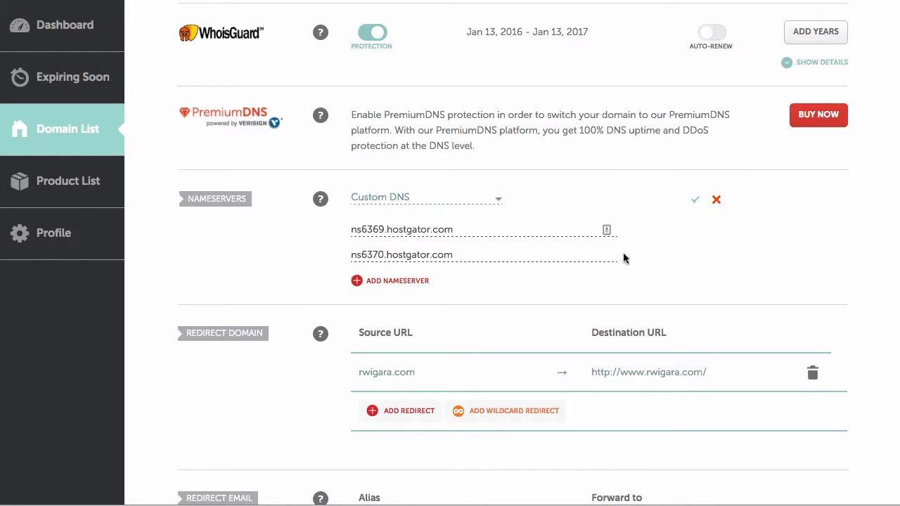
Save the custom nameserver settings for rwigara.com
scroll(658, 280, down, 1)
scroll(658, 280, down, 10)
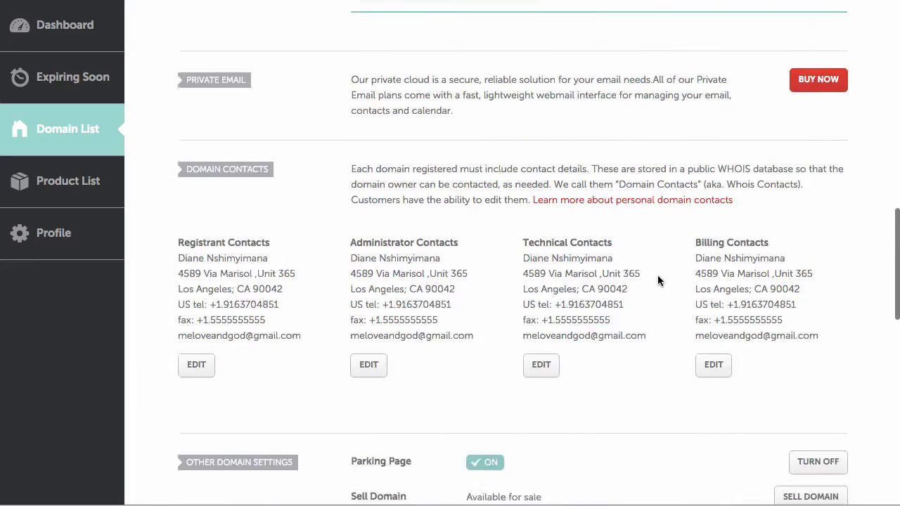
scroll(658, 281, down, 2)
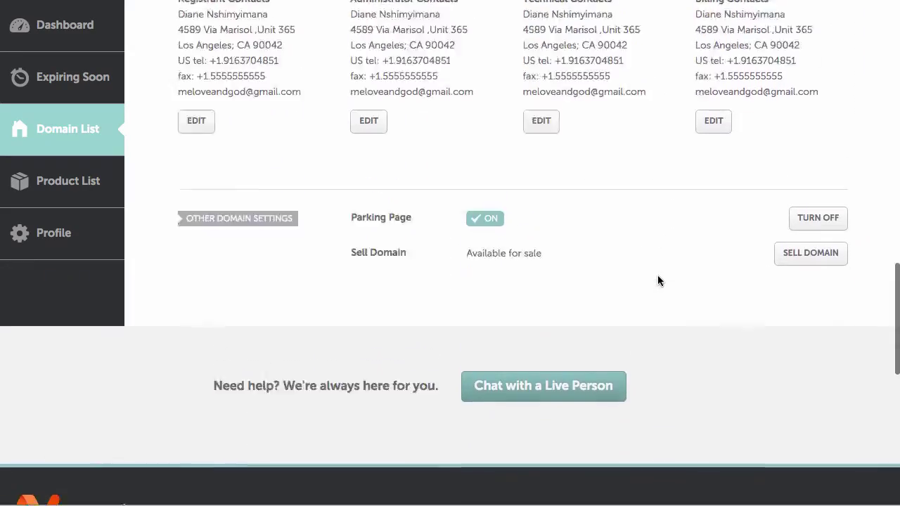
scroll(657, 280, up, 13)
scroll(658, 281, up, 2)
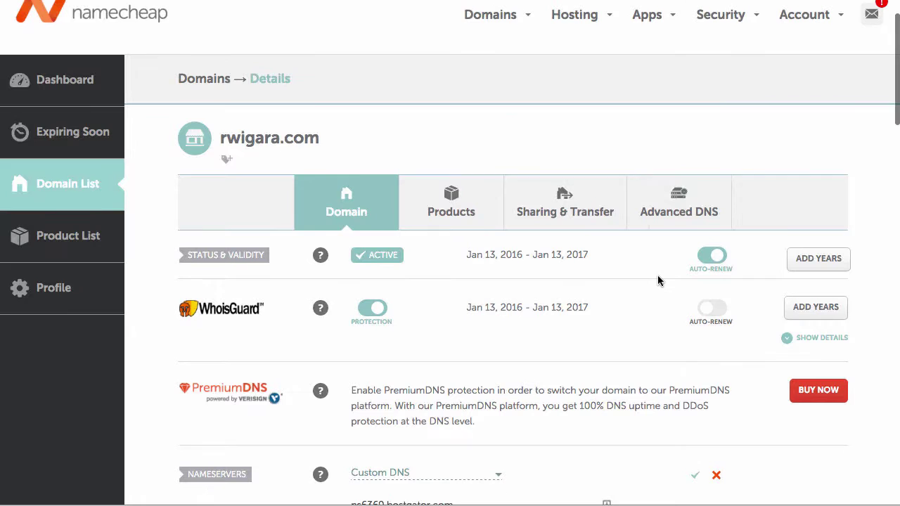
scroll(658, 281, down, 2)
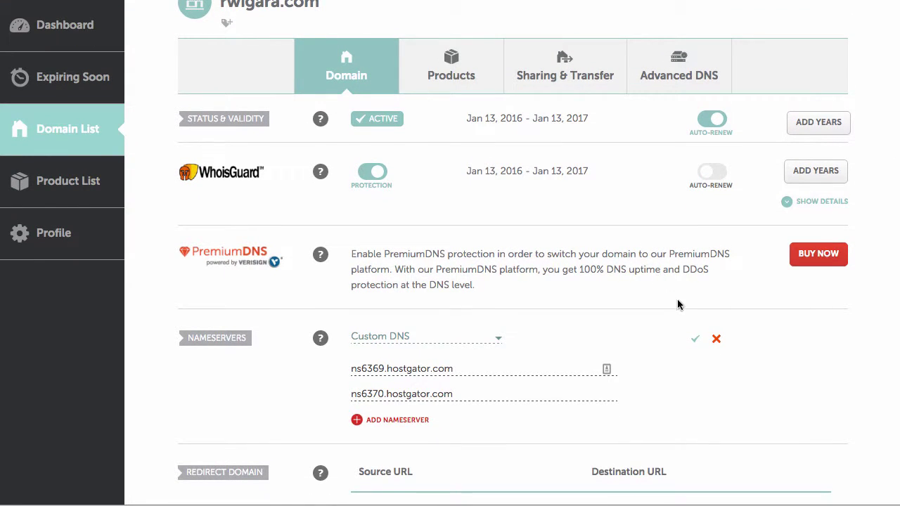
click(694, 343)
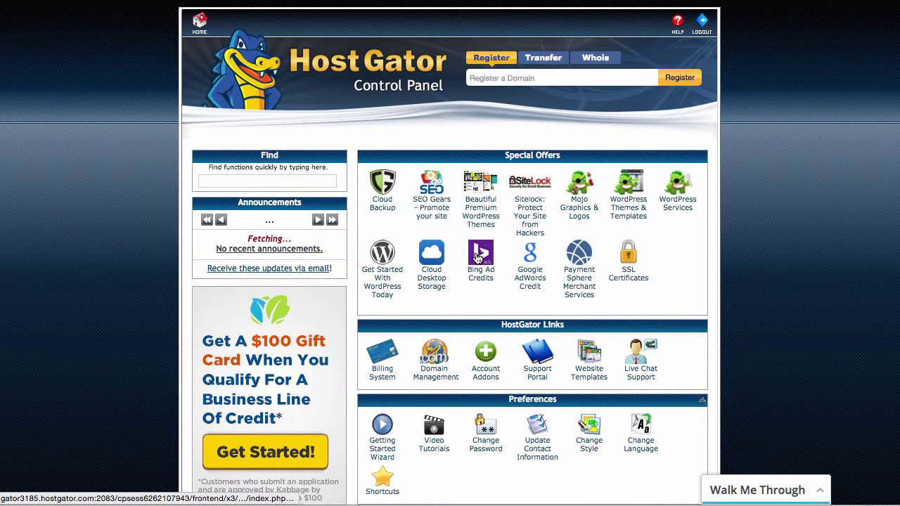
Switch to the HostGator control panel and open QuickInstall from the software and services section
scroll(477, 259, down, 3)
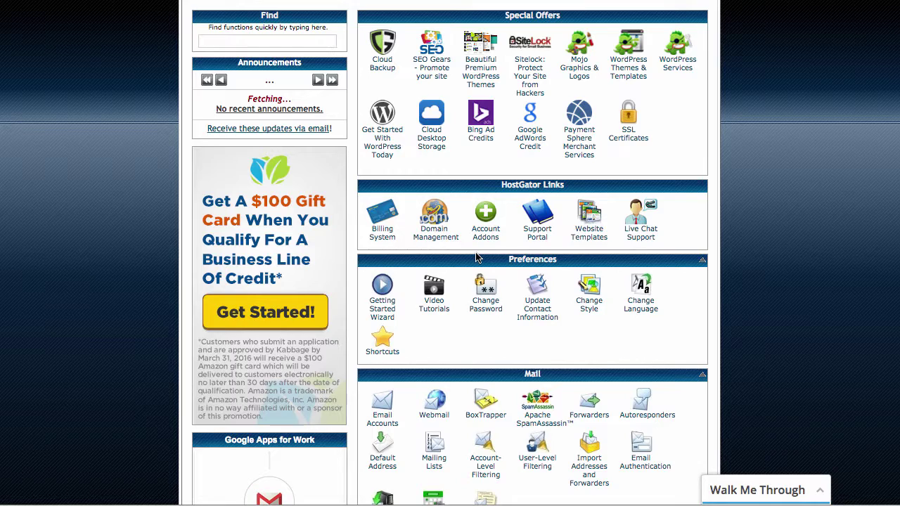
scroll(477, 259, down, 8)
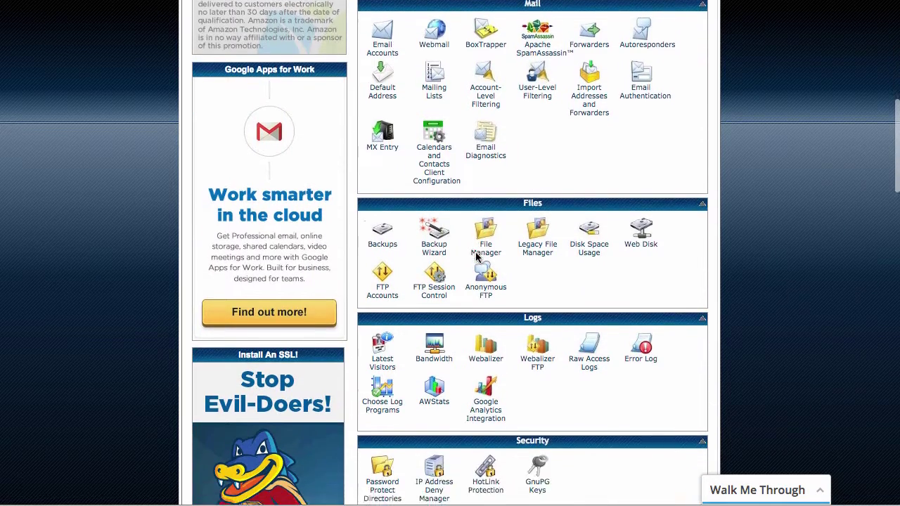
scroll(477, 258, down, 9)
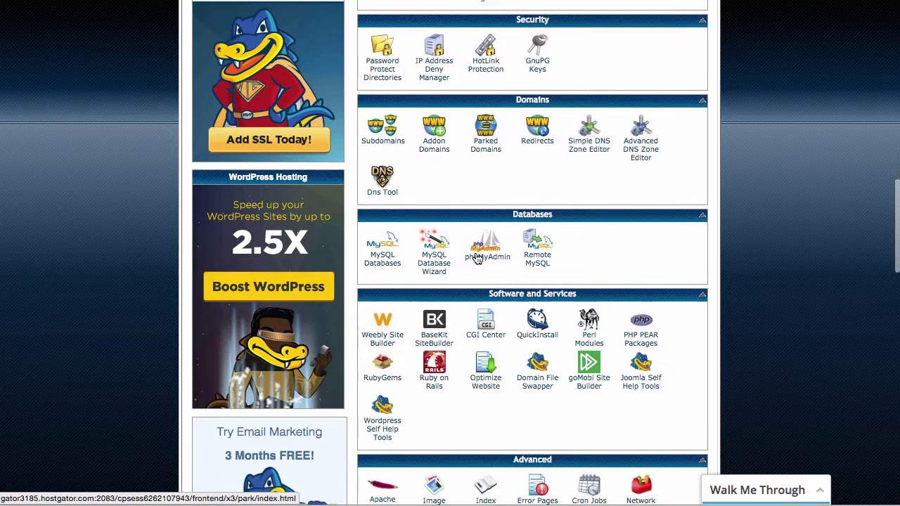
scroll(477, 259, down, 3)
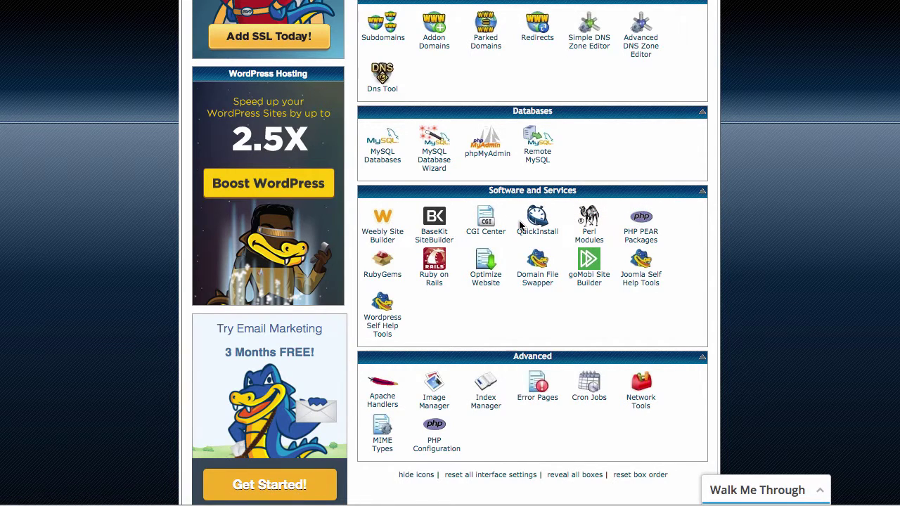
click(540, 223)
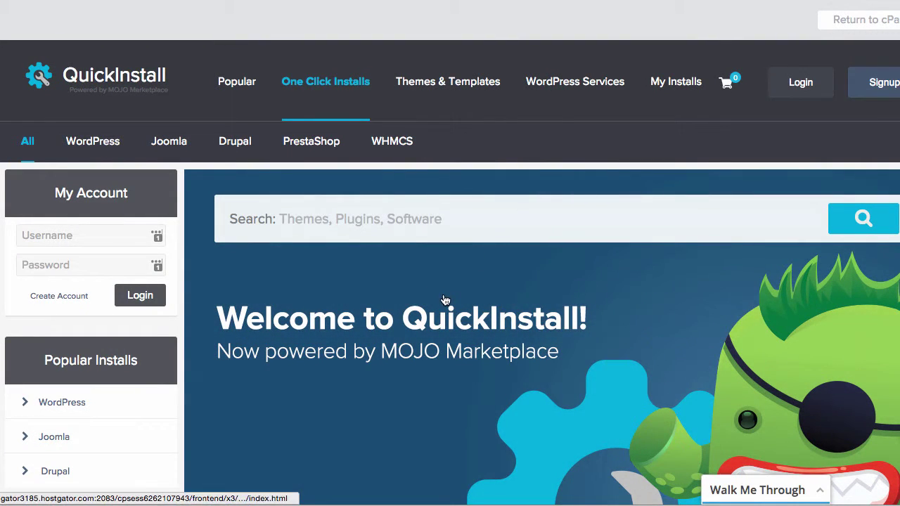
Choose WordPress in QuickInstall and open the installation form for the free option
scroll(445, 301, down, 8)
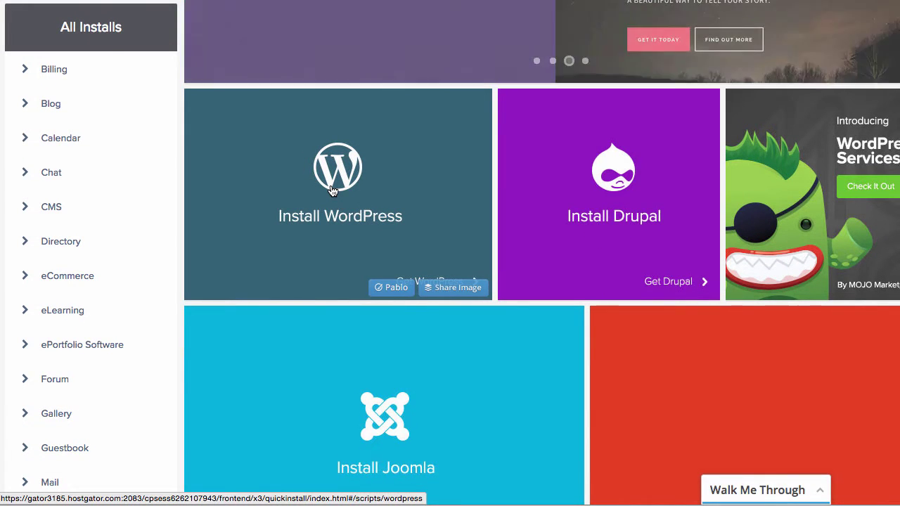
click(332, 190)
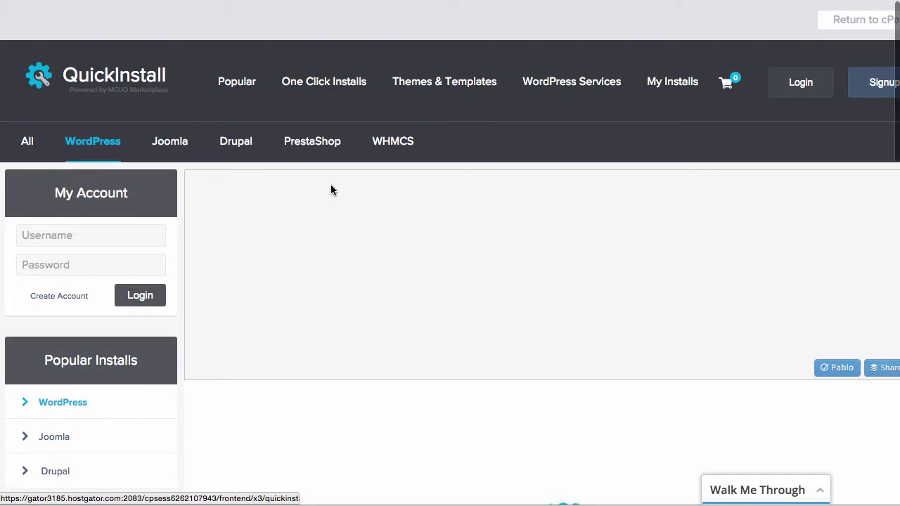
scroll(331, 189, down, 7)
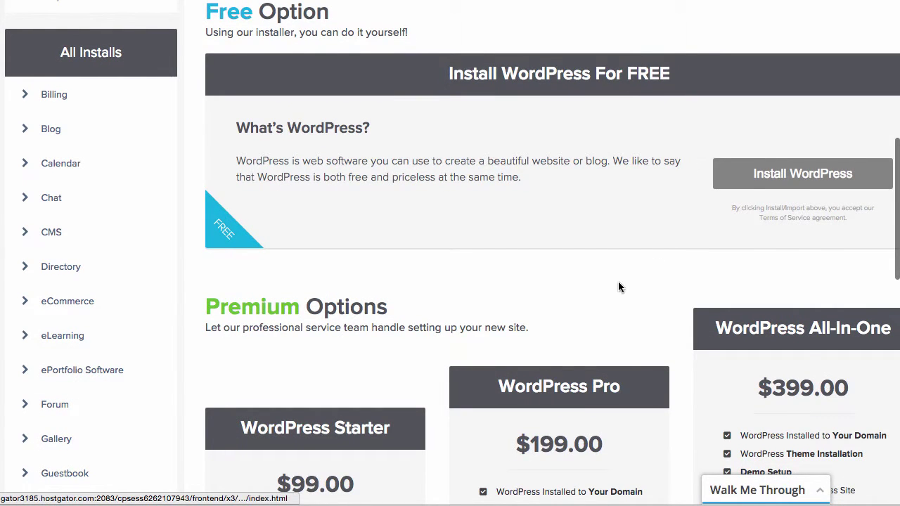
scroll(618, 281, down, 3)
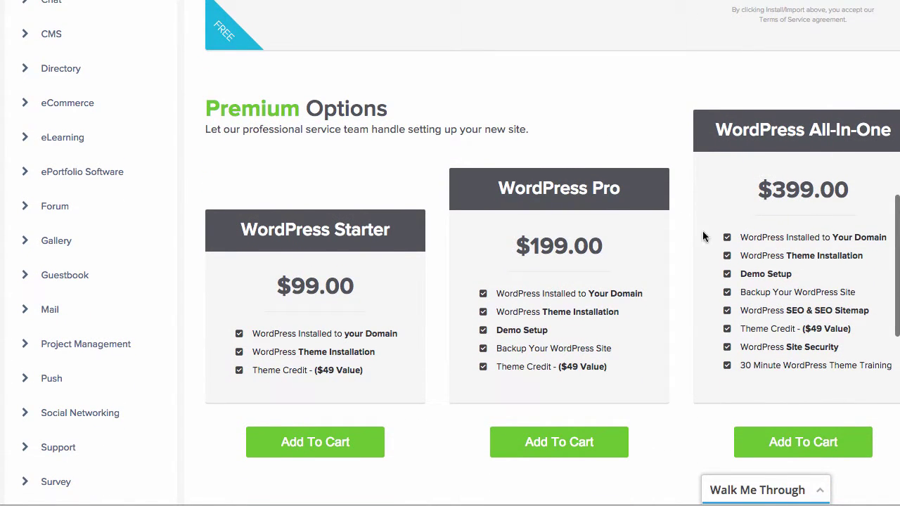
scroll(663, 195, up, 5)
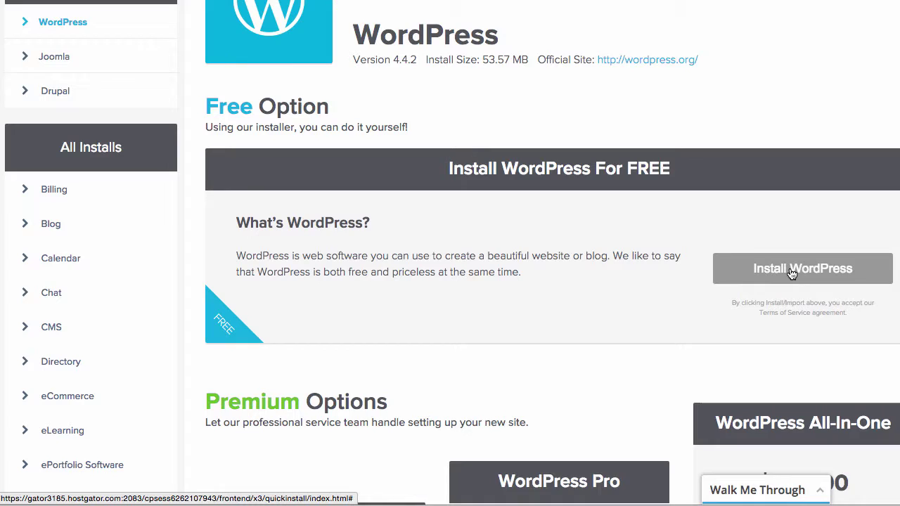
click(793, 273)
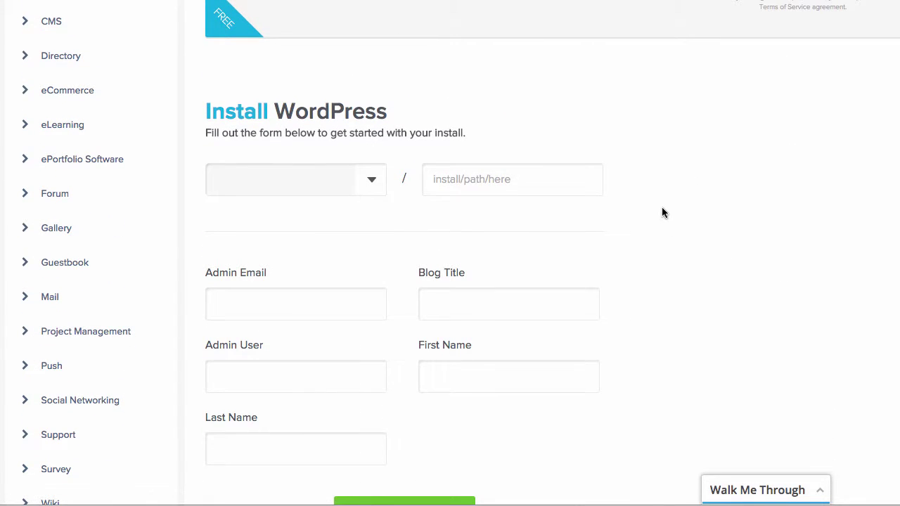
Select rwigara.com as the domain for the WordPress installation
scroll(662, 212, down, 3)
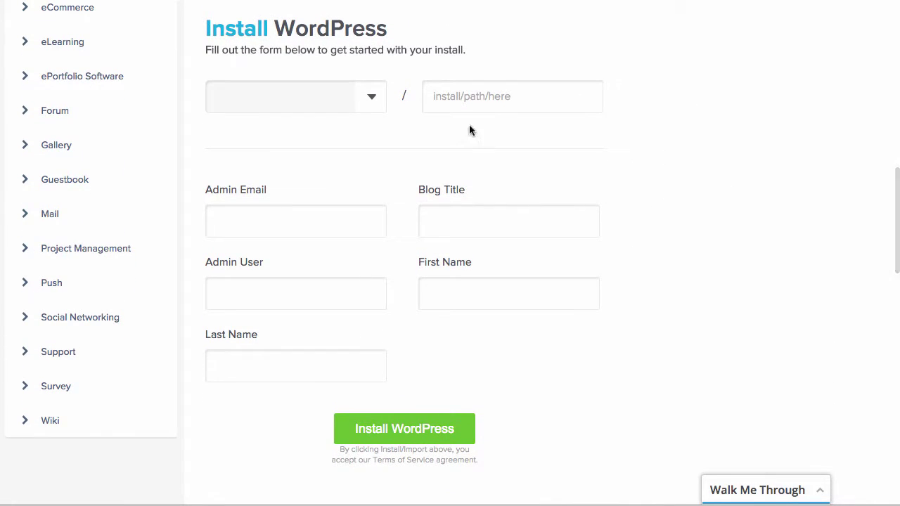
click(372, 96)
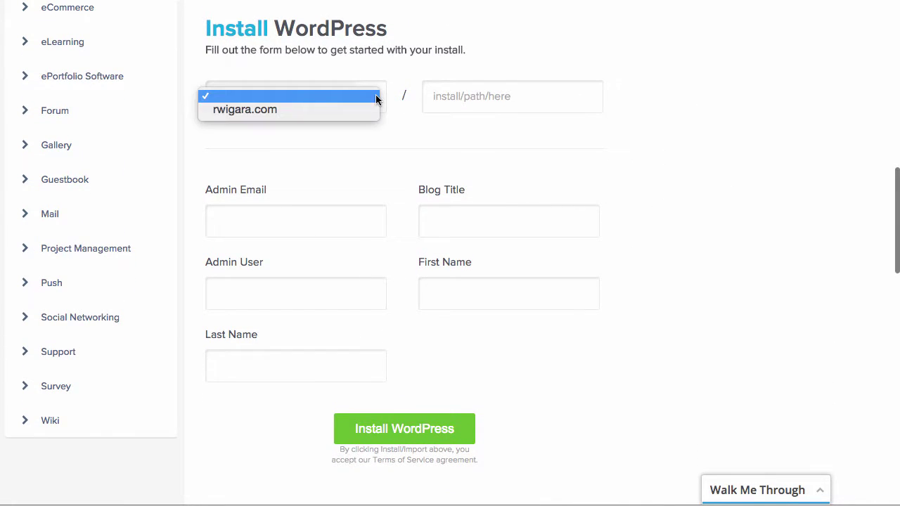
click(260, 114)
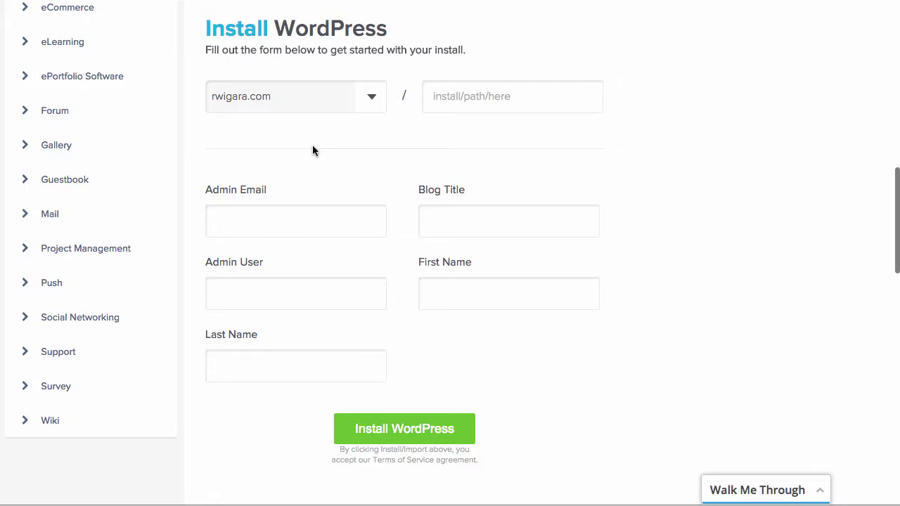
Copy the sender's email address from the forwarded HostGator message in Gmail and paste it as the WordPress admin email
click(261, 229)
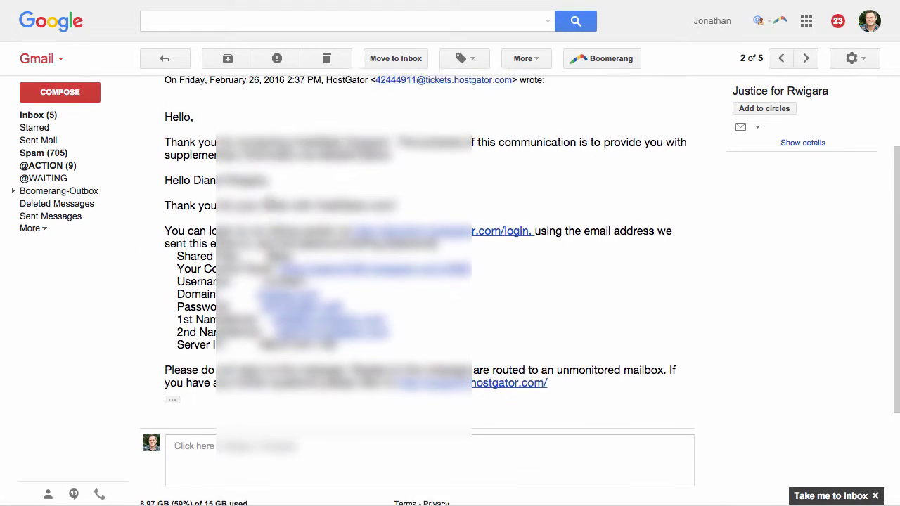
scroll(429, 282, up, 3)
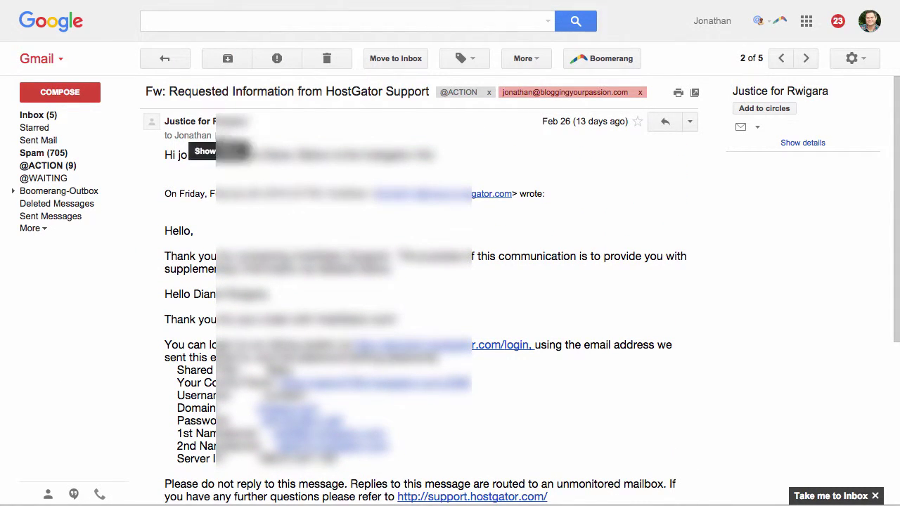
click(221, 141)
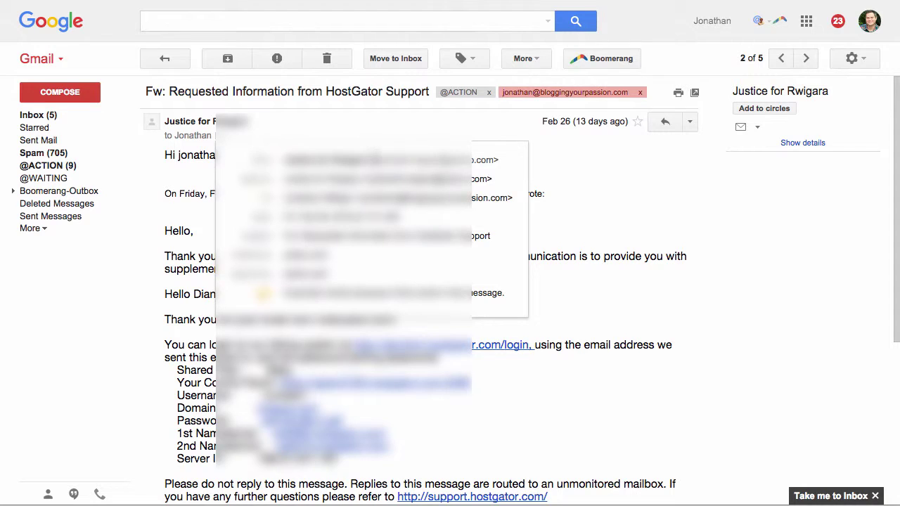
drag(375, 160, 497, 161)
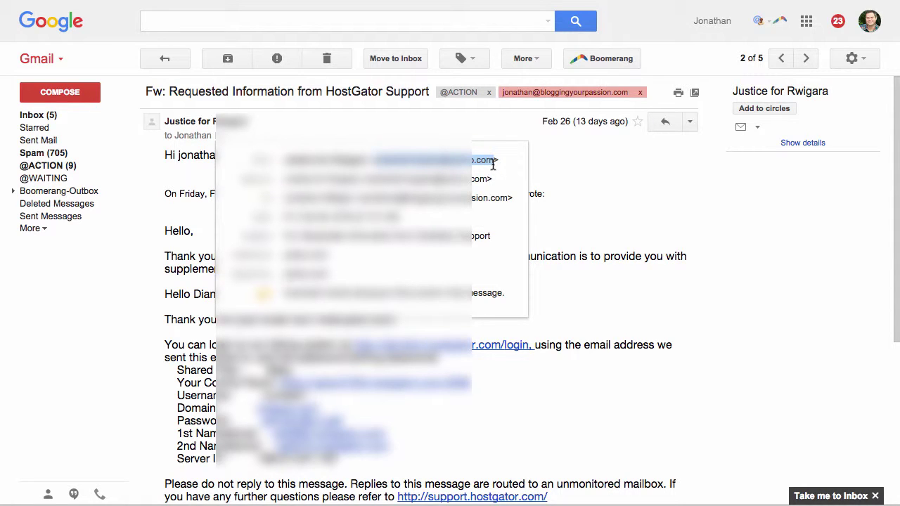
click(437, 133)
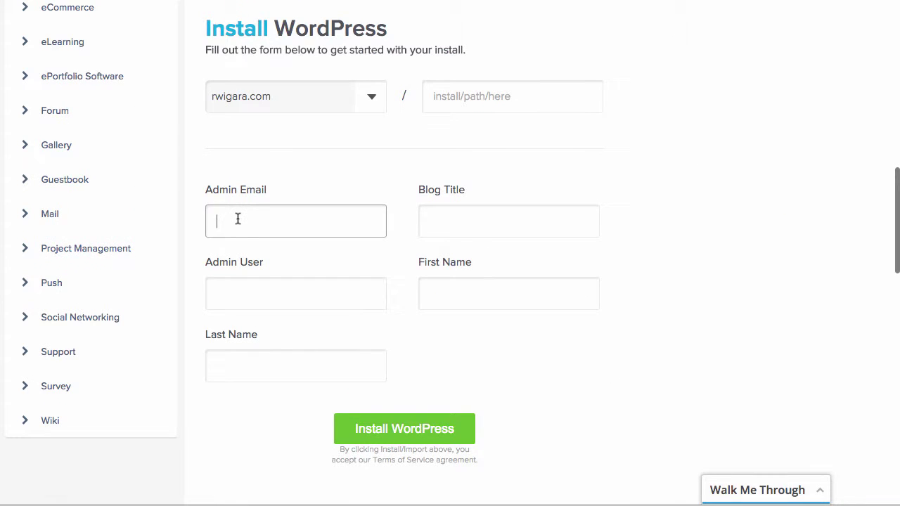
key(ctrl+v)
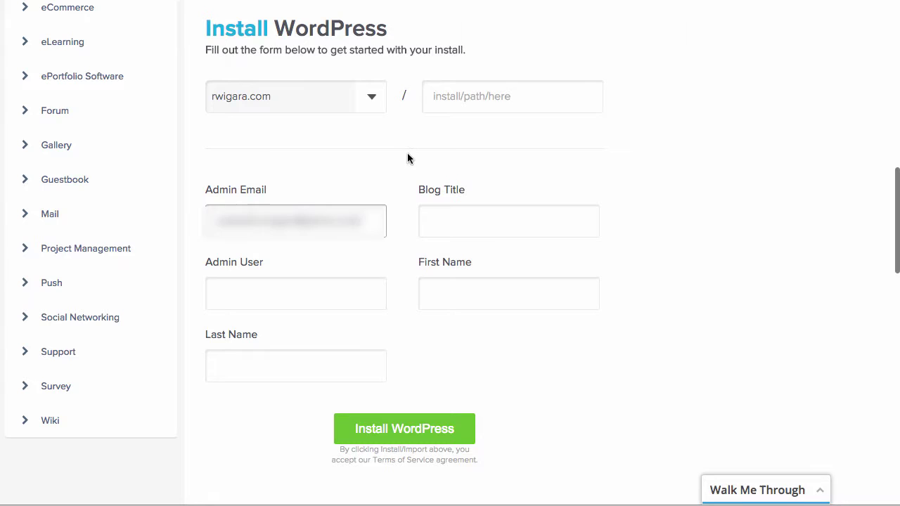
Check the forwarded HostGator message in Gmail and enter the site owner's first name as the WordPress admin user
click(446, 218)
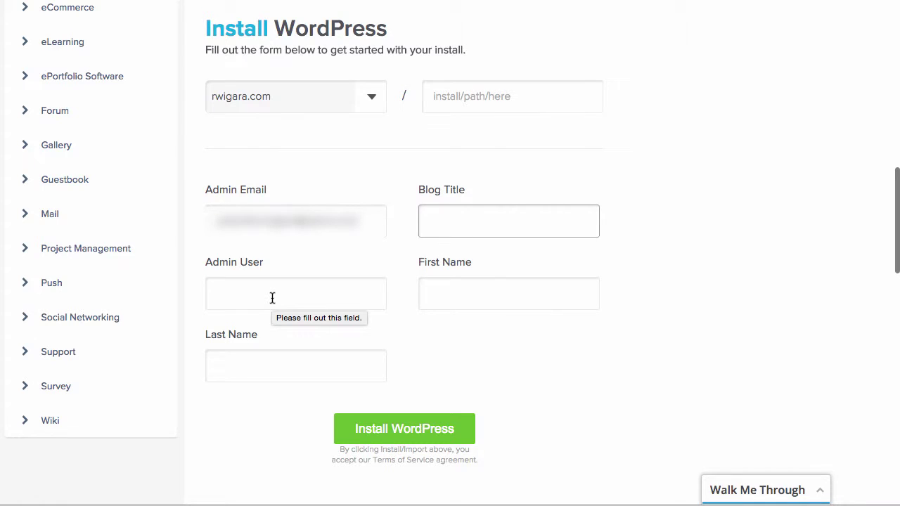
key(ctrl+Tab)
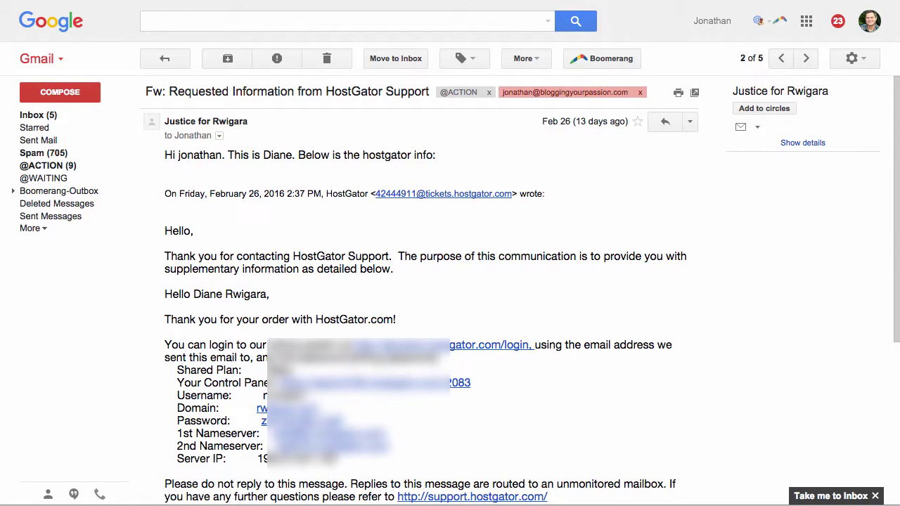
key(ctrl+shift+Tab)
click(235, 299)
text(D)
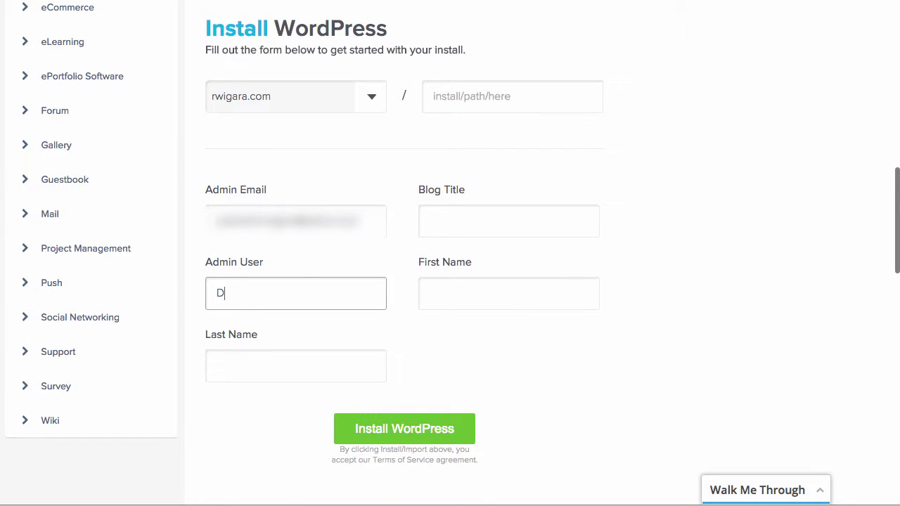
text(iane)
Fill in the site owner's first name in the installation form and view the completed install's credentials
click(451, 293)
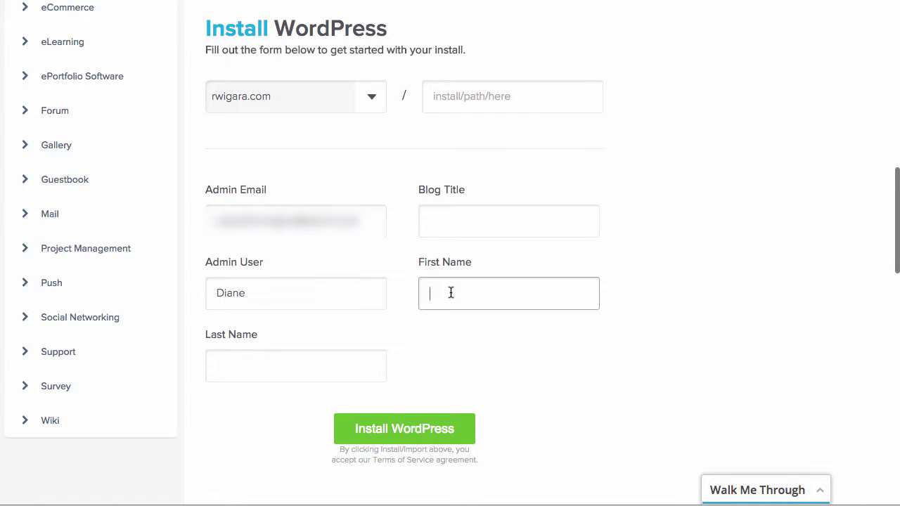
click(255, 296)
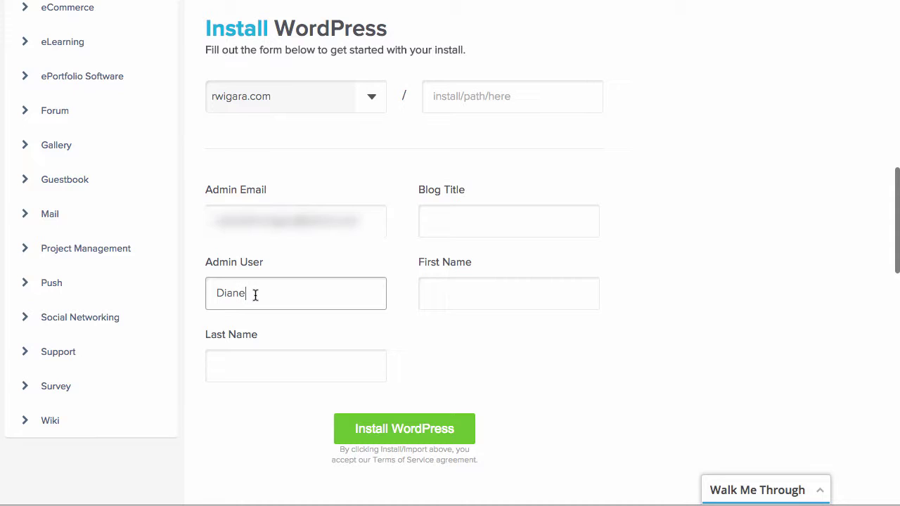
click(437, 300)
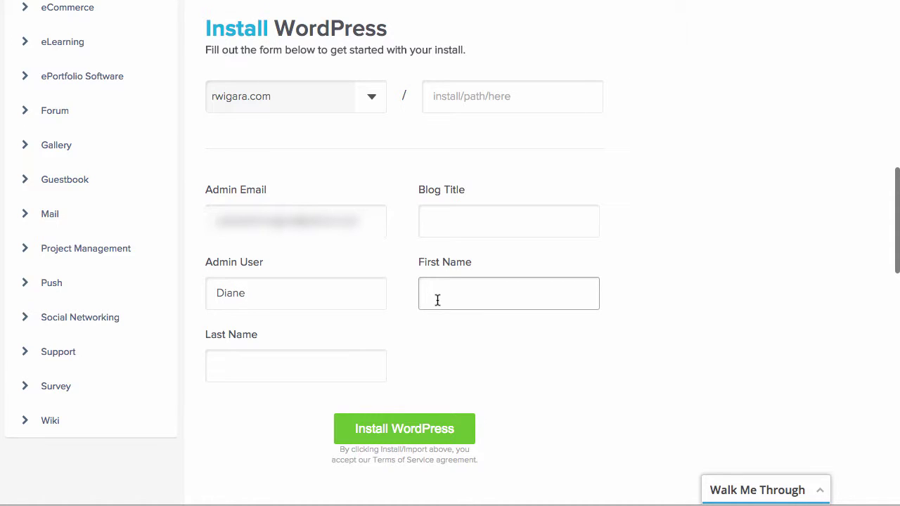
text(Diane)
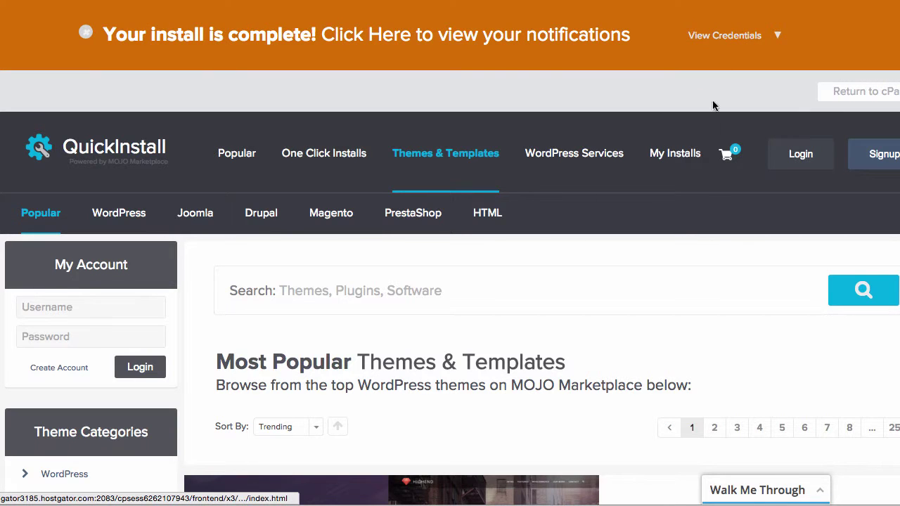
click(729, 36)
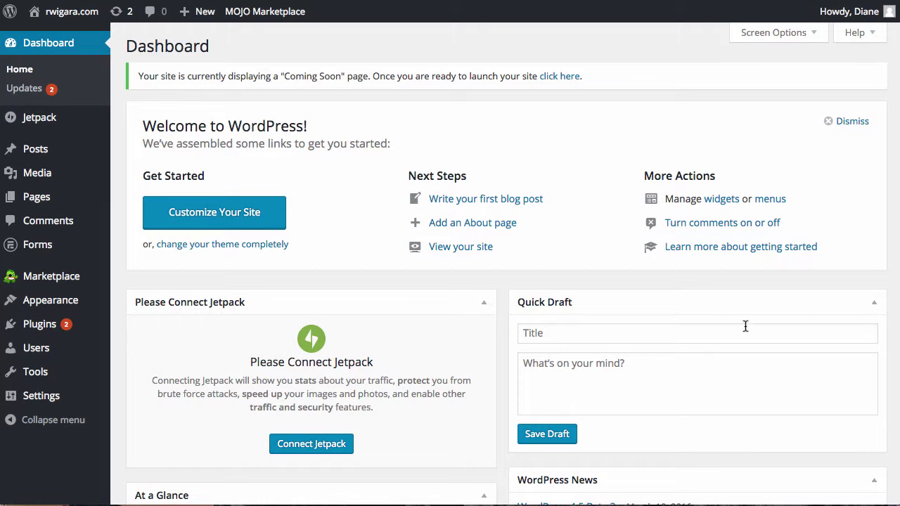
Set the site's permalink structure to Post name and save the permalink settings
scroll(536, 333, down, 1)
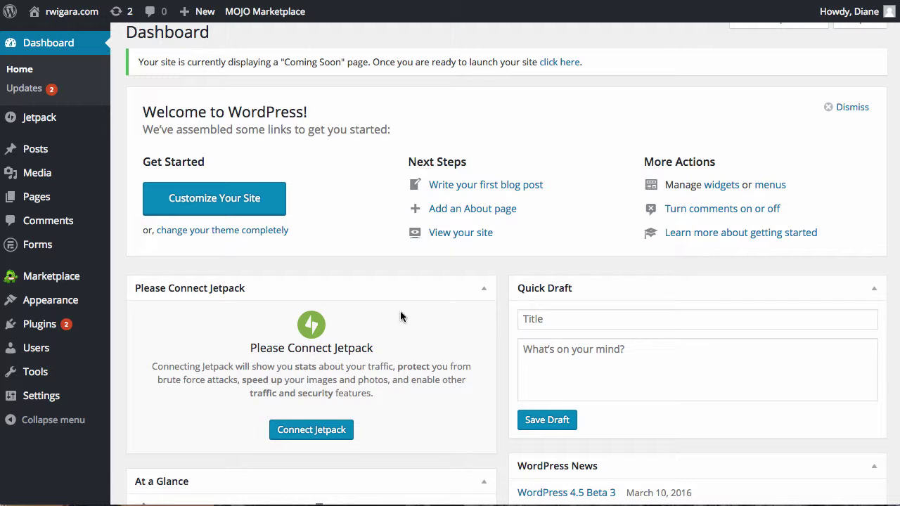
mouse_move(47, 400)
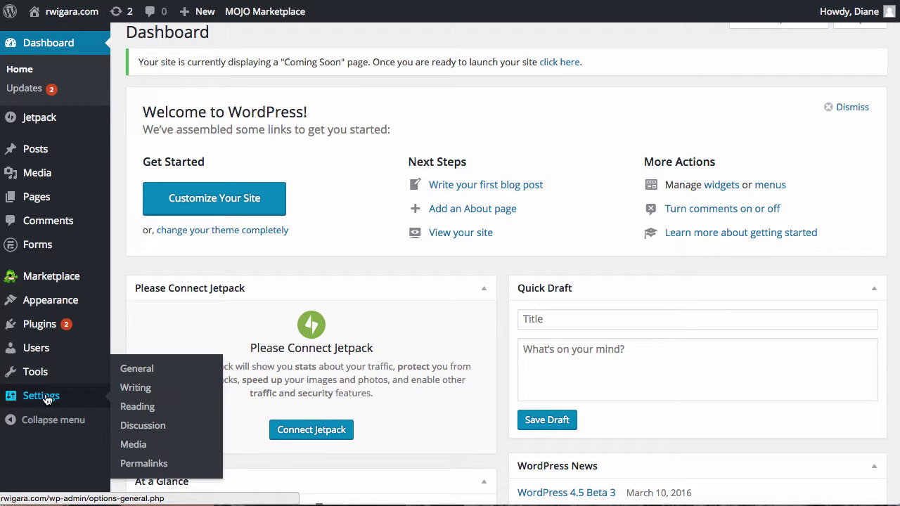
click(144, 464)
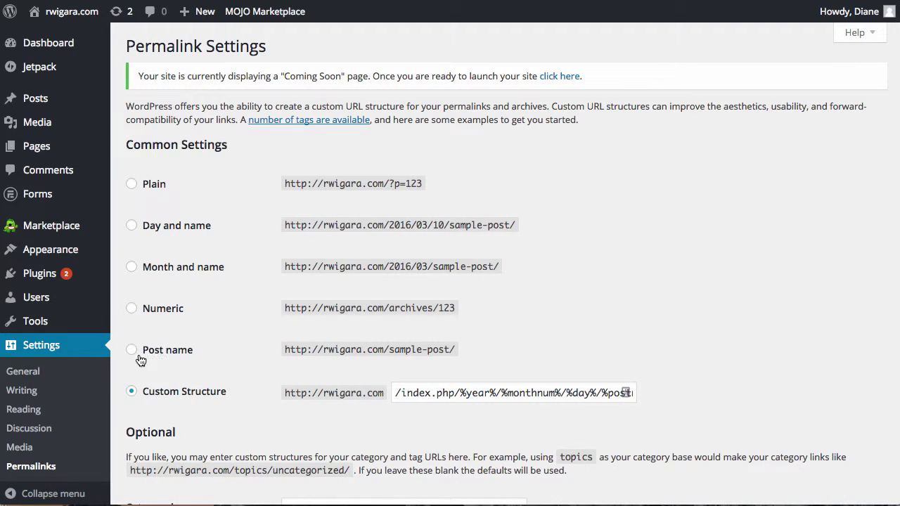
click(132, 351)
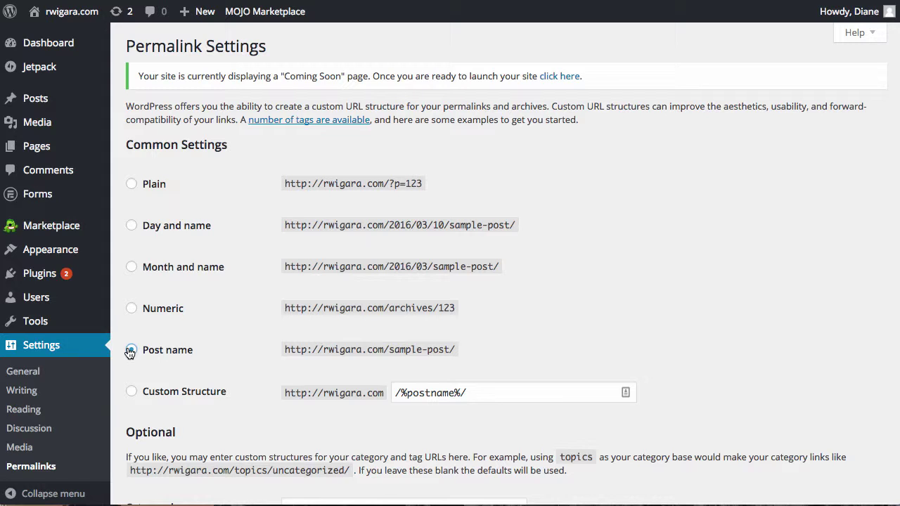
click(131, 351)
scroll(172, 348, down, 5)
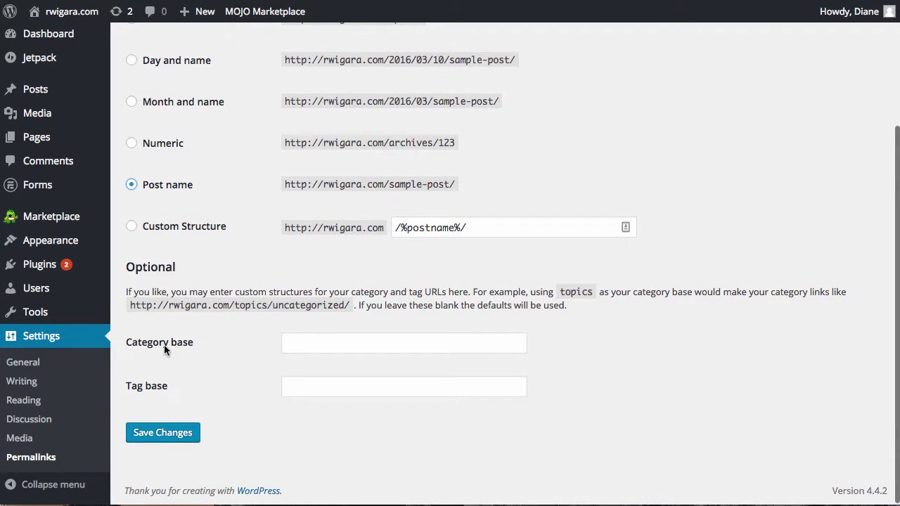
click(163, 434)
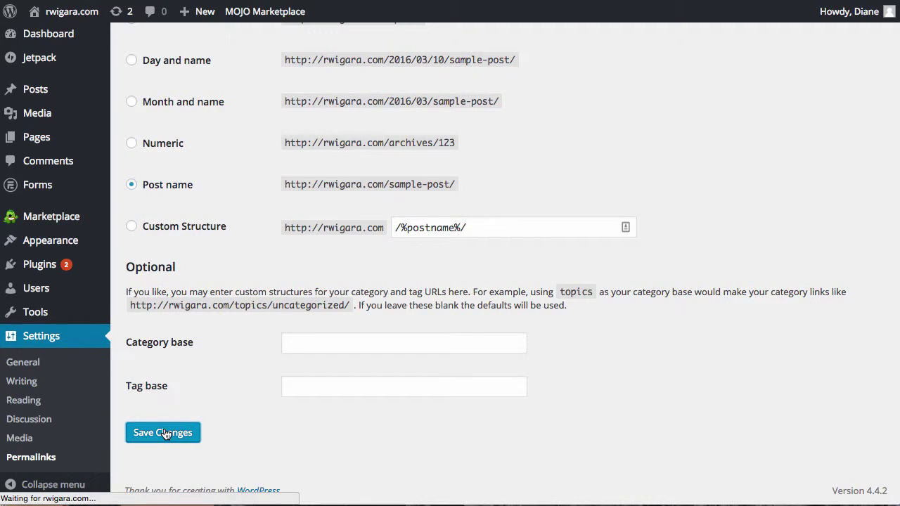
Search the WordPress plugin installer for "yoast seo"
mouse_move(45, 280)
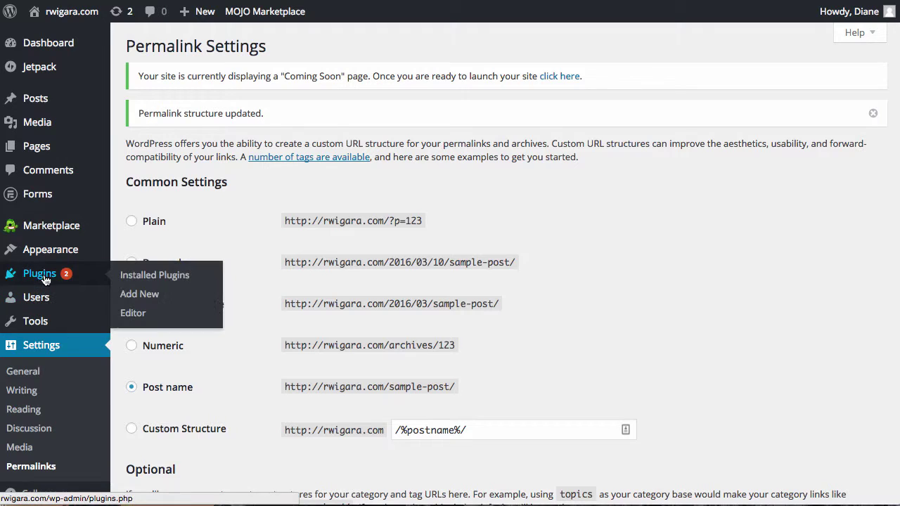
click(154, 299)
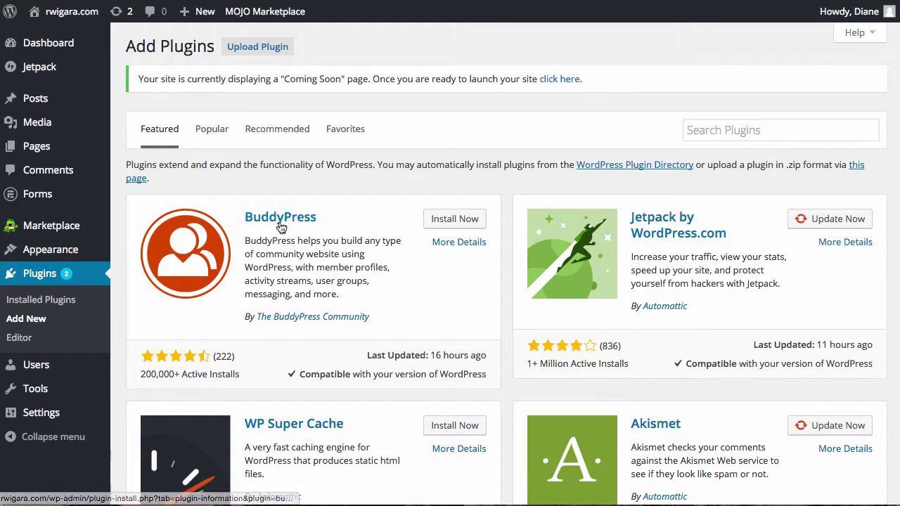
click(808, 127)
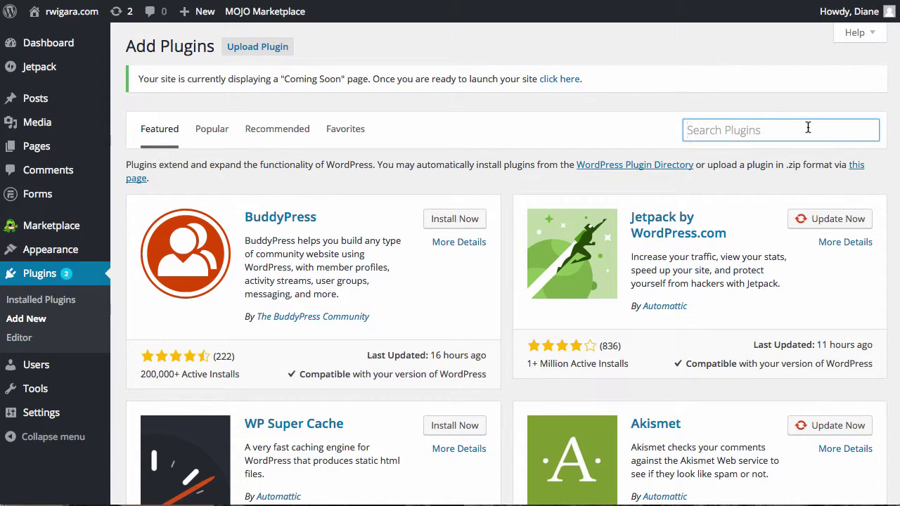
text(yoast)
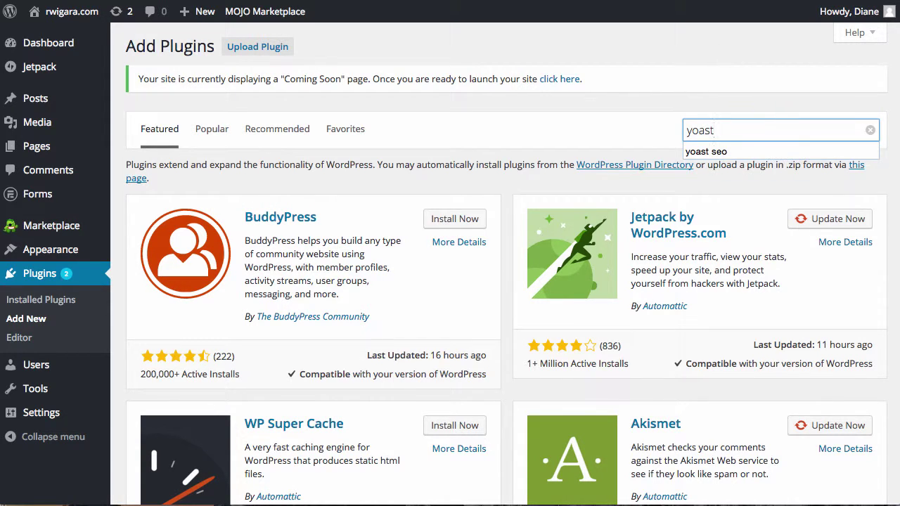
click(791, 154)
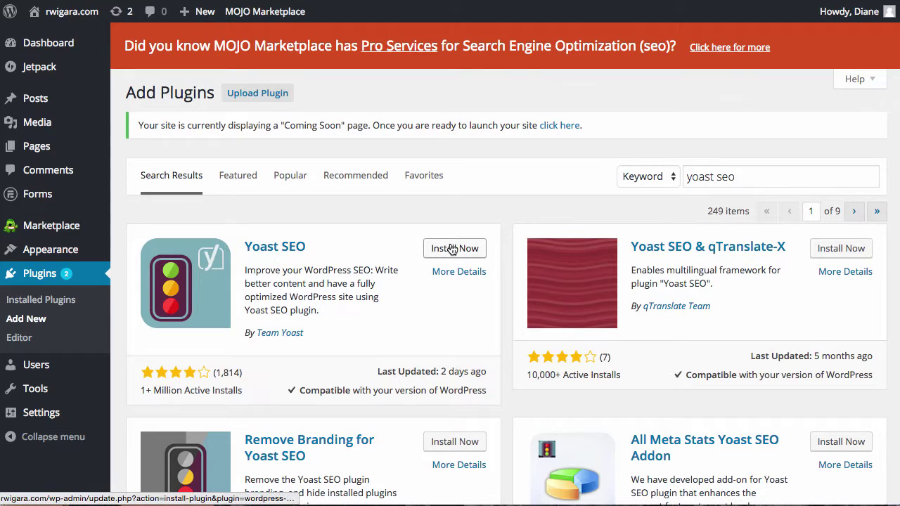
Install and activate the Yoast SEO plugin by Team Yoast and dismiss its introductory tour
click(452, 250)
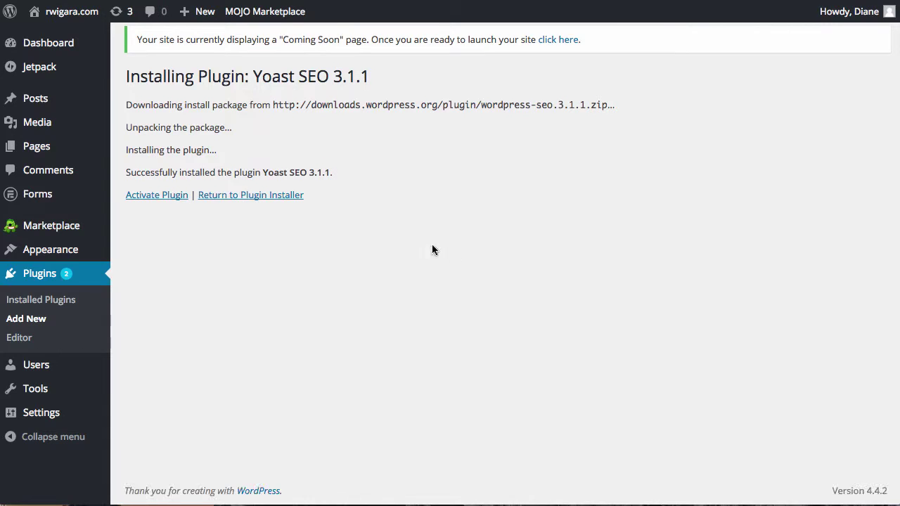
click(156, 198)
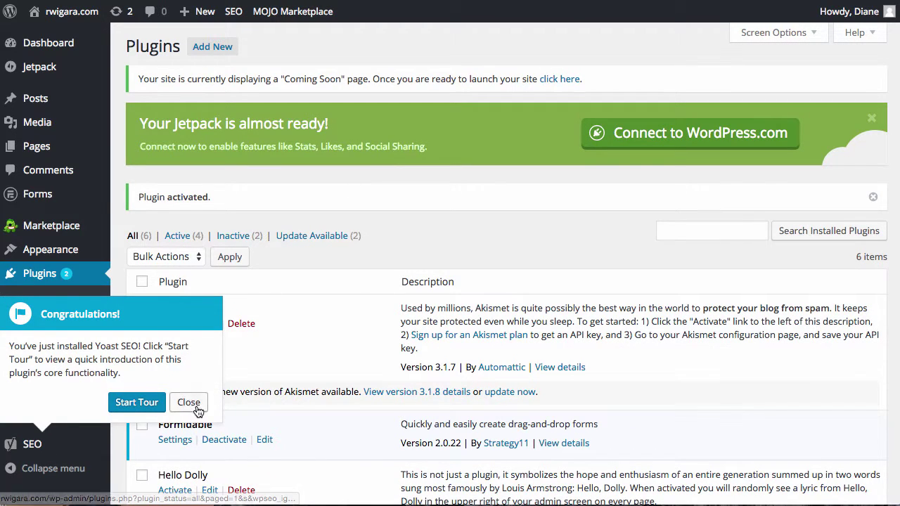
click(190, 402)
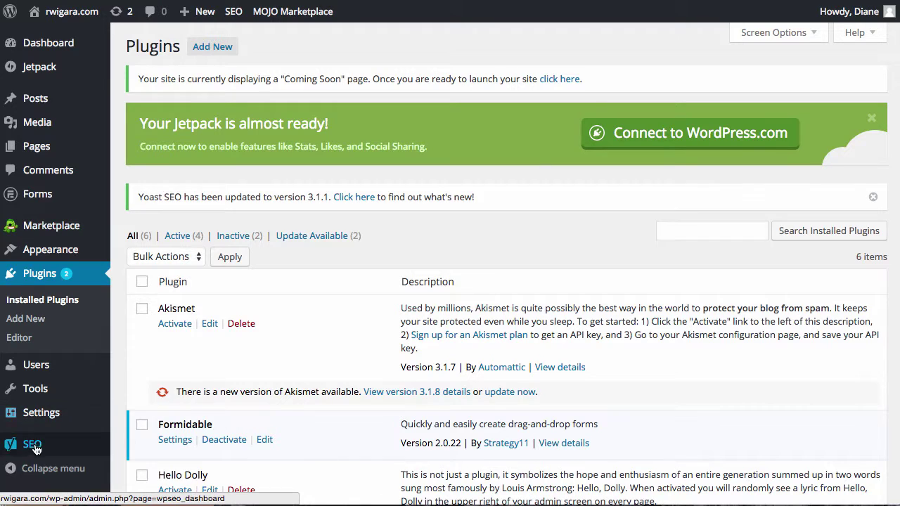
Open the XML Sitemaps settings of Yoast SEO and save them with the sitemap functionality enabled
mouse_move(32, 446)
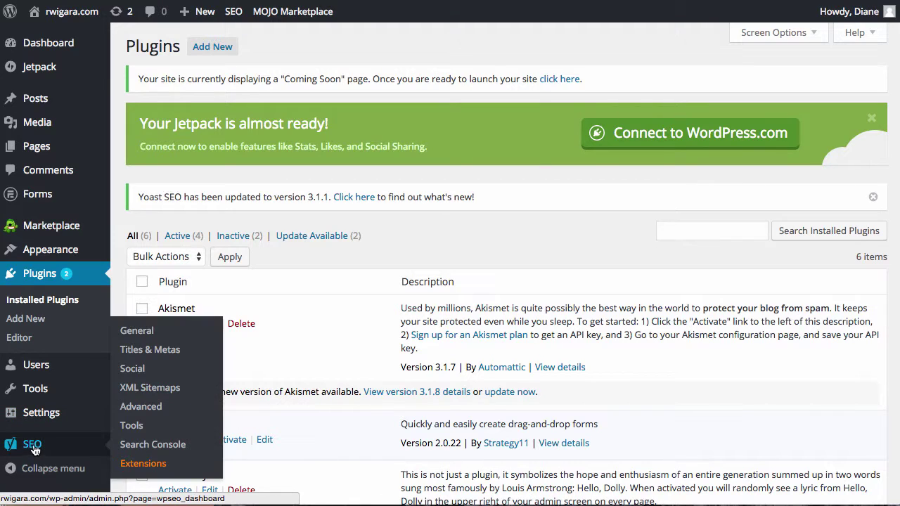
click(154, 391)
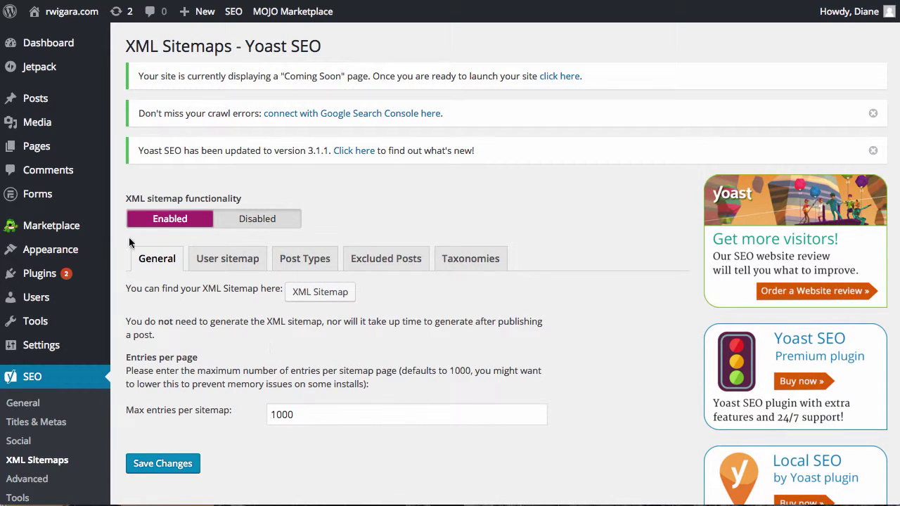
scroll(177, 357, down, 1)
scroll(177, 361, down, 2)
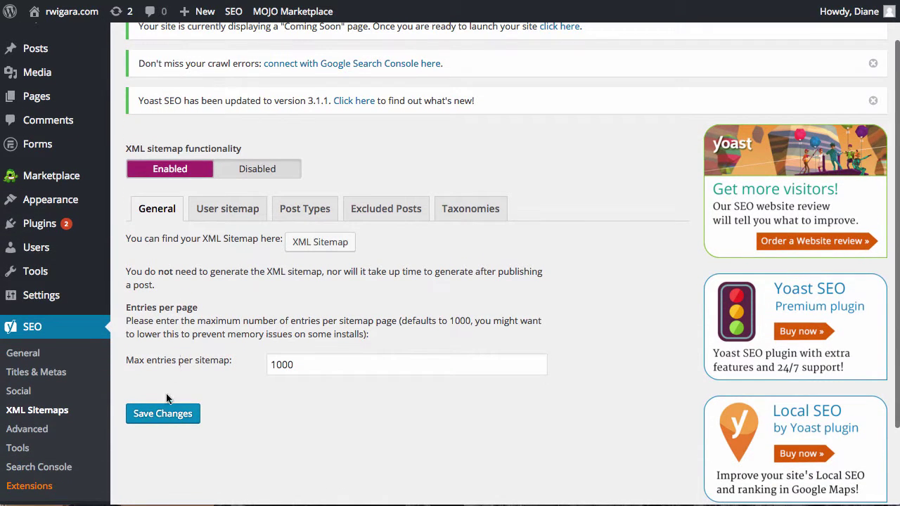
click(165, 413)
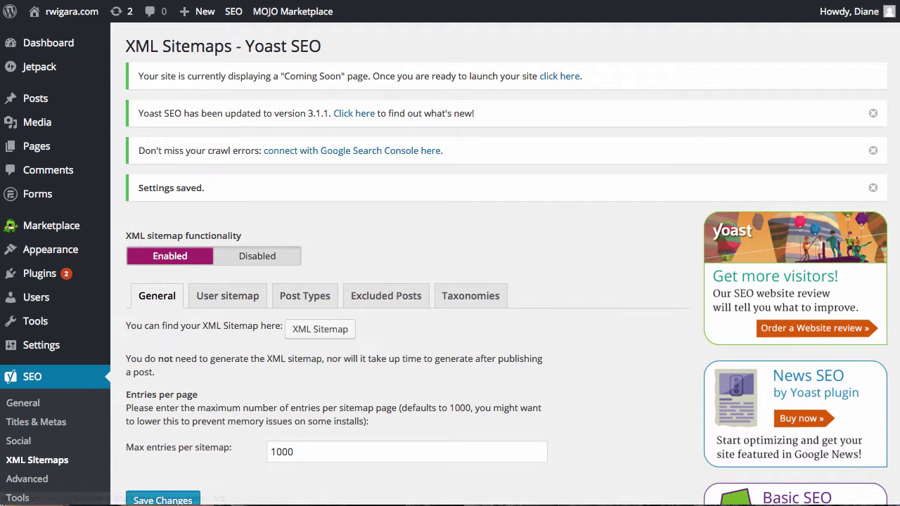
Search the plugin installer for "google analytics"
mouse_move(42, 276)
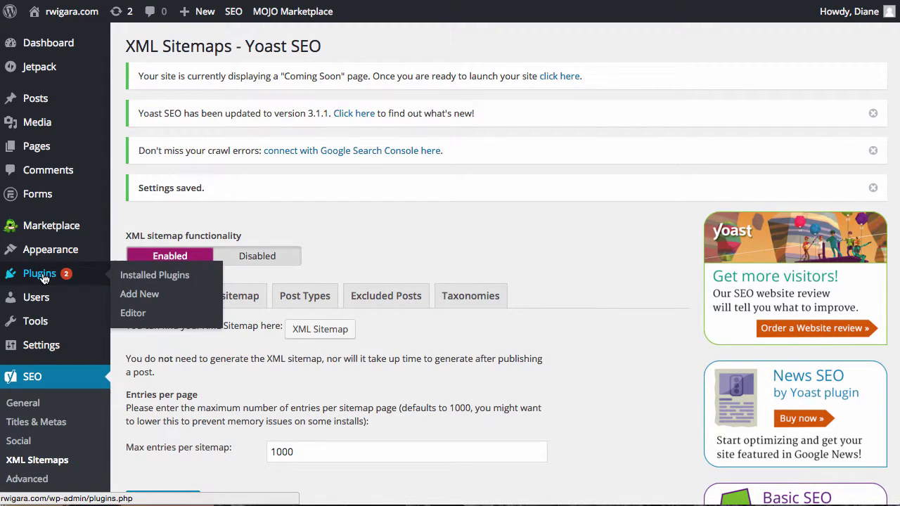
click(152, 296)
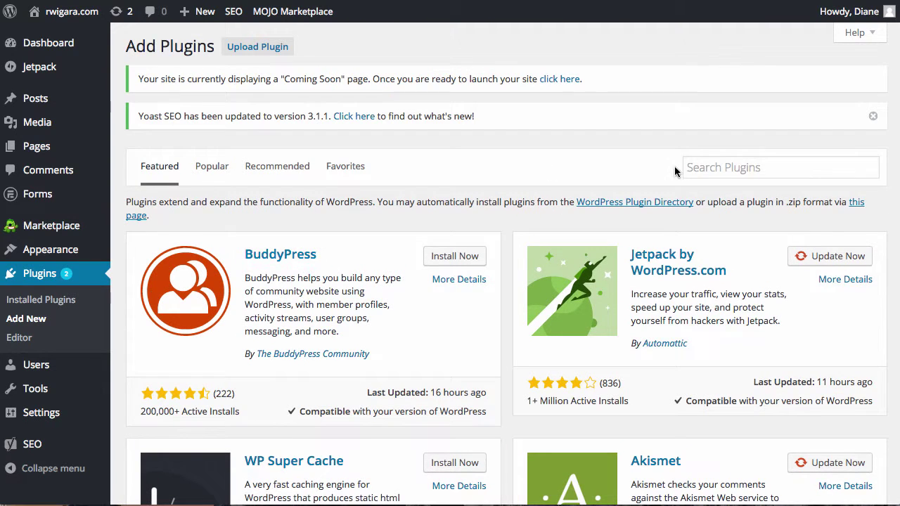
click(690, 169)
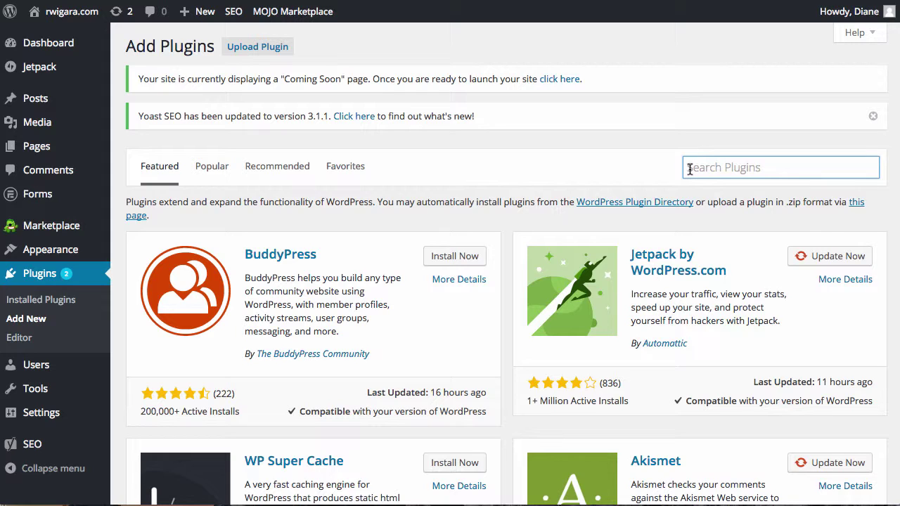
text(google an)
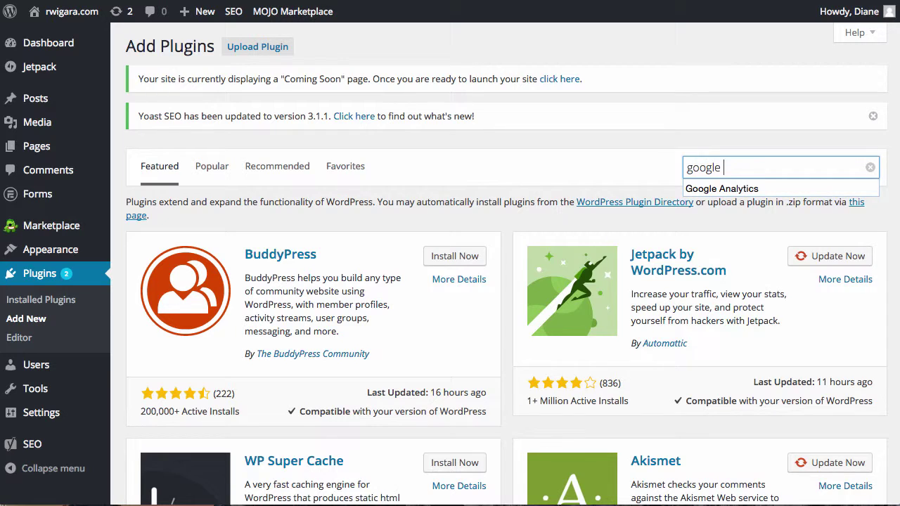
text(alytics)
key(Return)
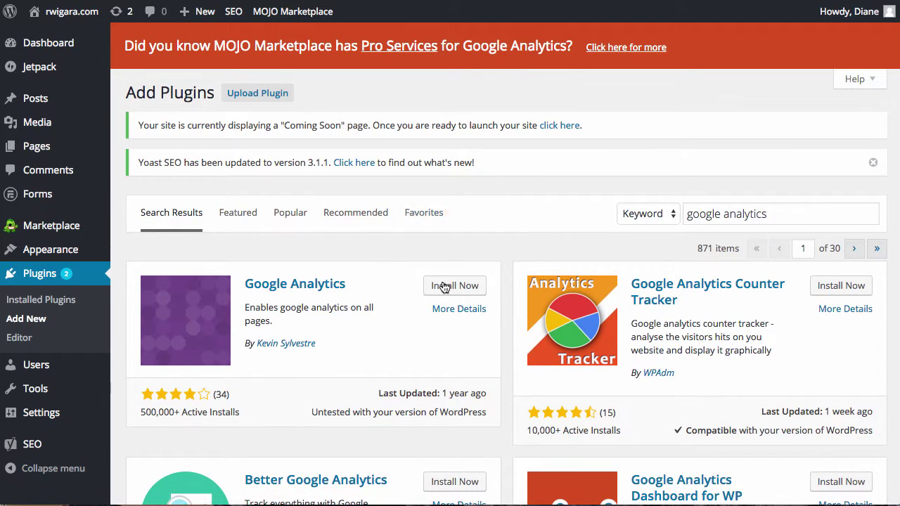
Install and activate the plugin named Google Analytics that enables analytics on all pages, and locate it among the installed plugins
click(456, 285)
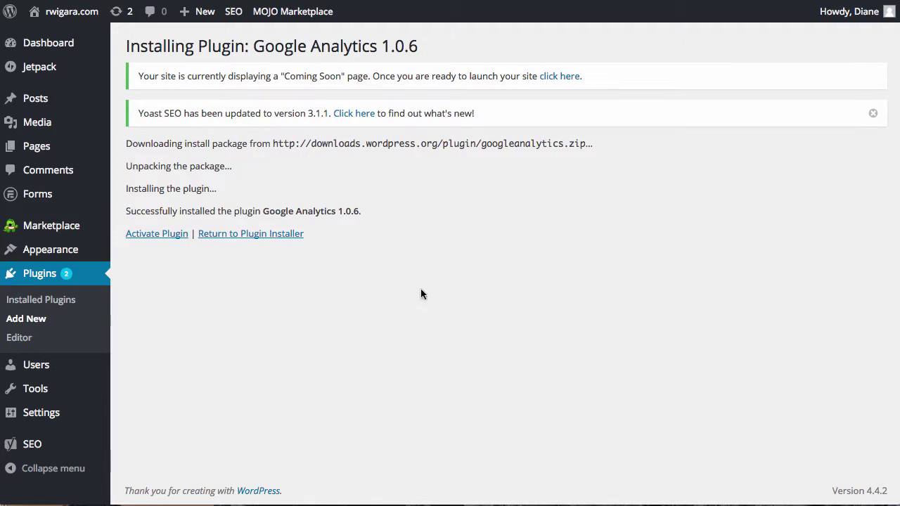
click(164, 235)
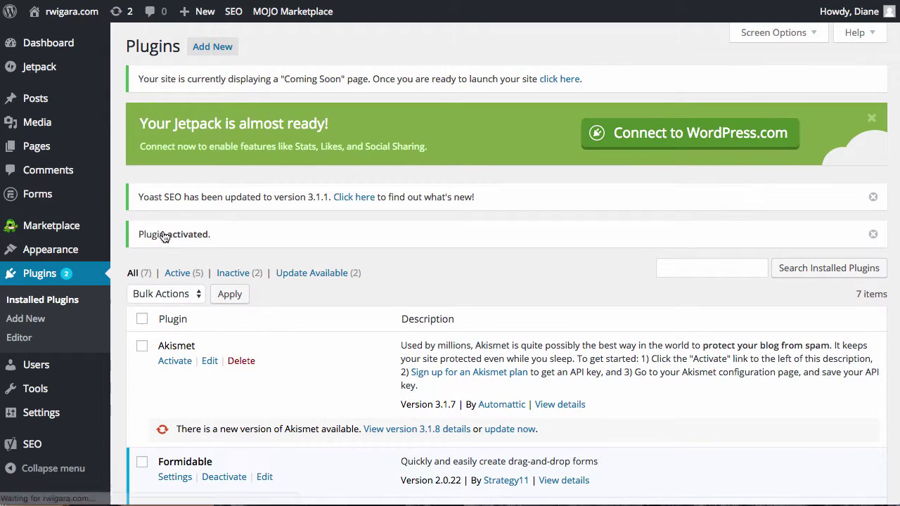
scroll(177, 261, down, 1)
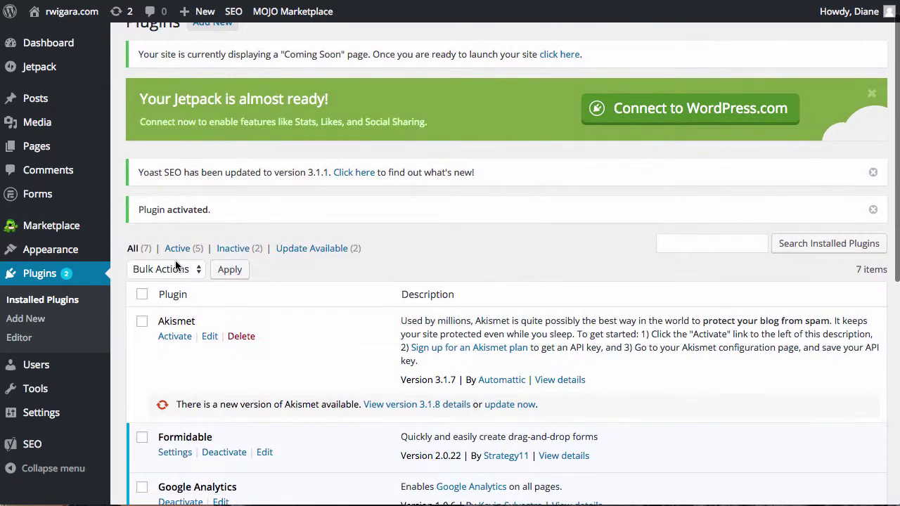
scroll(176, 265, down, 5)
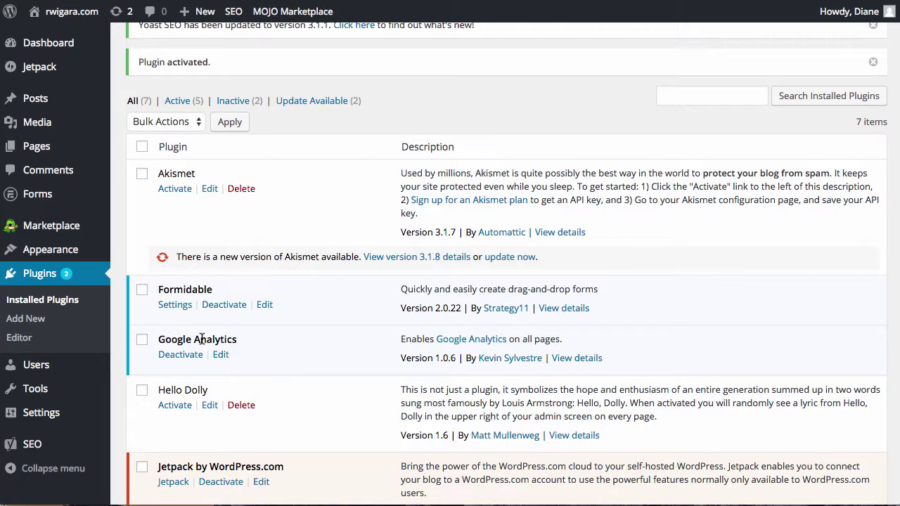
Open the Google Analytics plugin's settings and place the cursor in the Web Property ID field
mouse_move(52, 419)
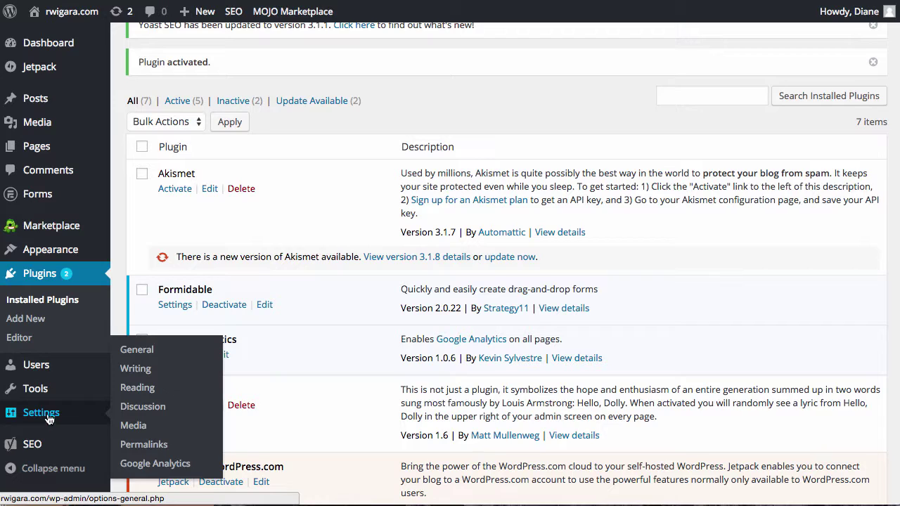
click(158, 469)
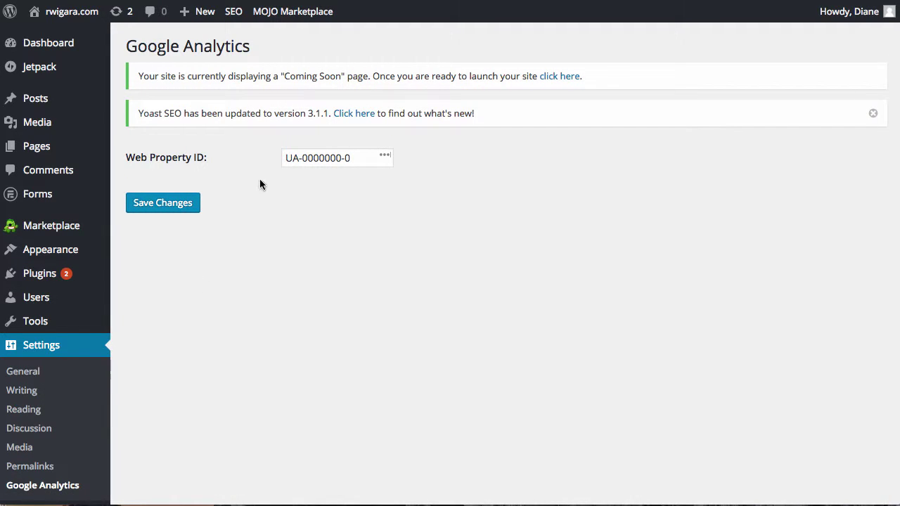
click(319, 162)
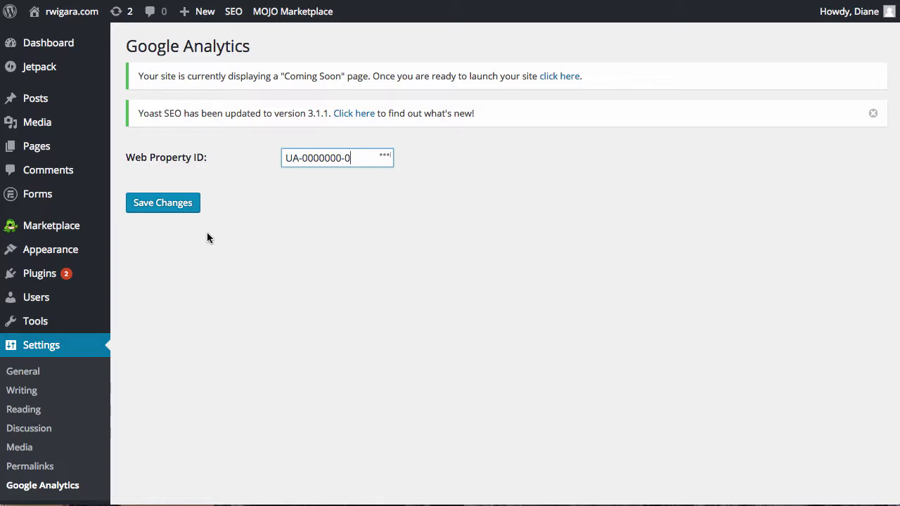
Open the page for adding new WordPress themes and browse the featured themes
mouse_move(39, 259)
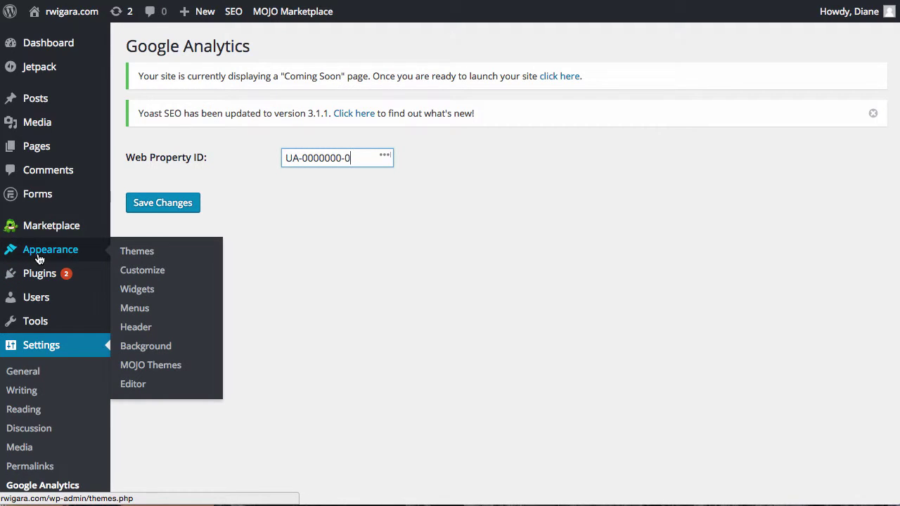
click(130, 252)
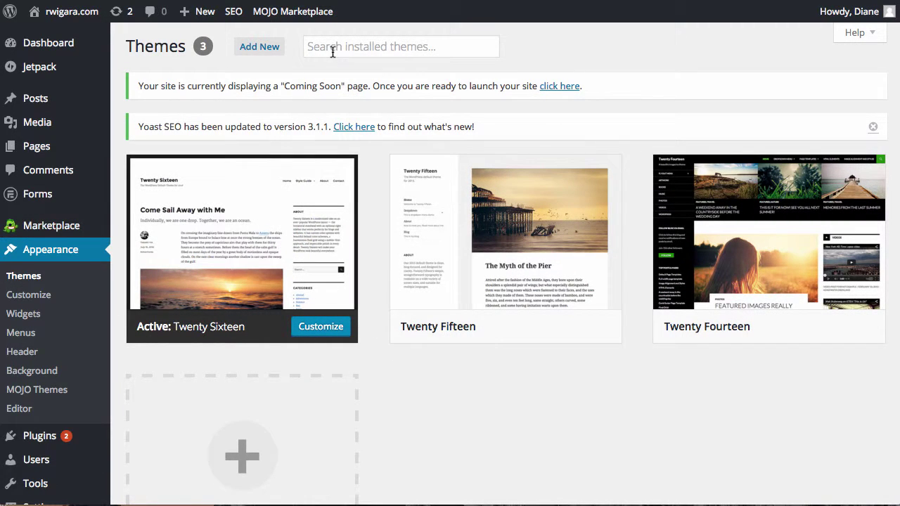
click(261, 51)
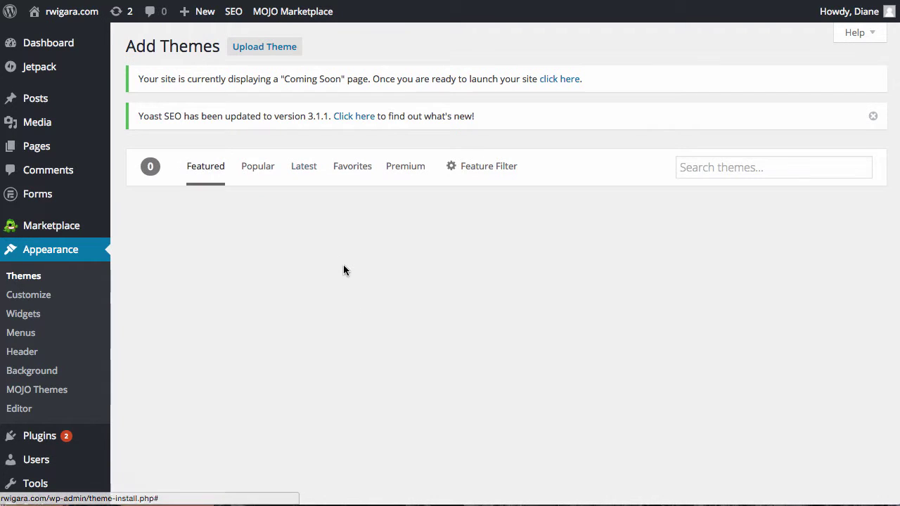
scroll(345, 271, down, 5)
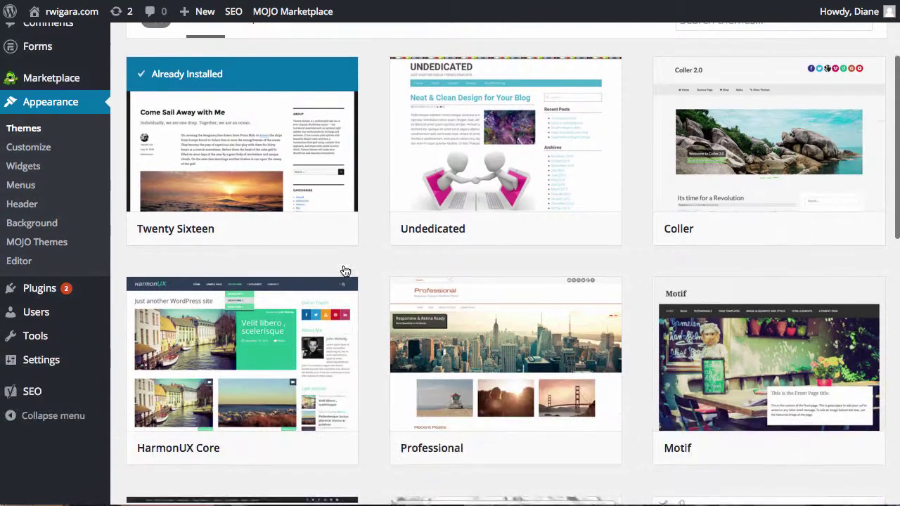